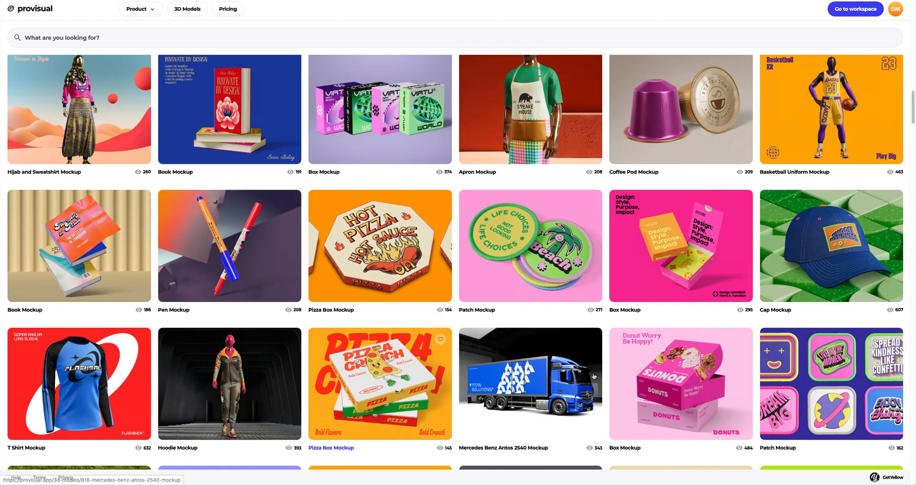
- Browse the preview images of the pink two-box Box Mockup from the catalogue and create a project from it
left_click(673, 252)
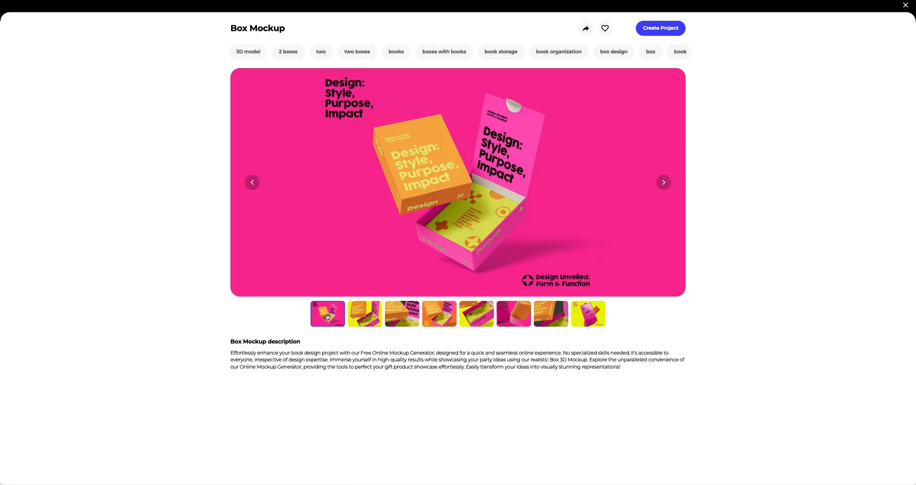
left_click(372, 316)
left_click(399, 317)
left_click(437, 316)
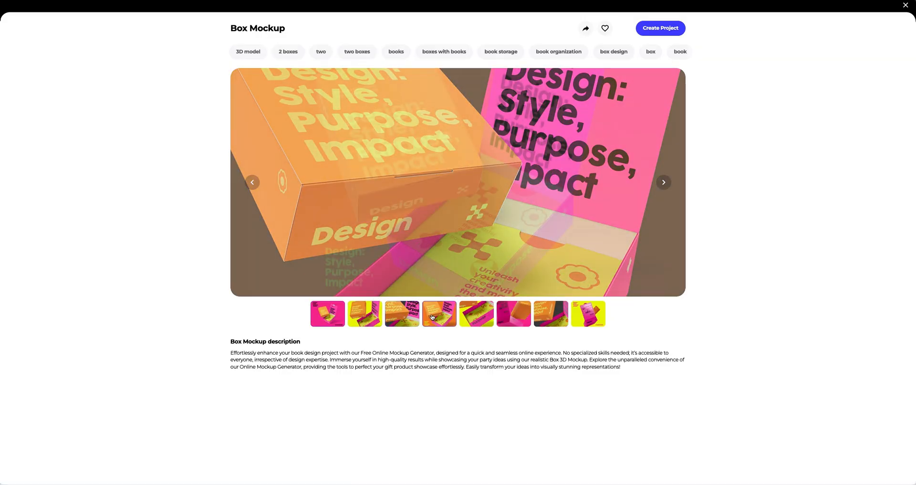
left_click(475, 316)
left_click(515, 318)
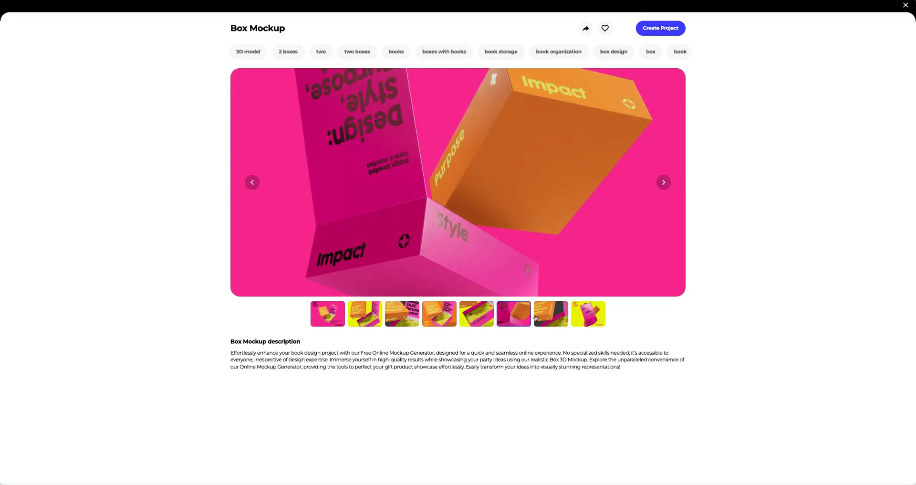
left_click(549, 319)
left_click(577, 319)
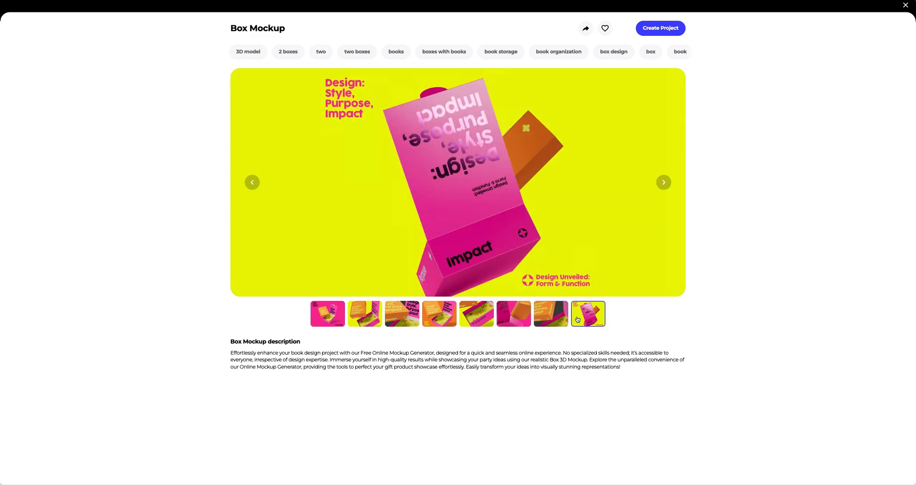
left_click(658, 30)
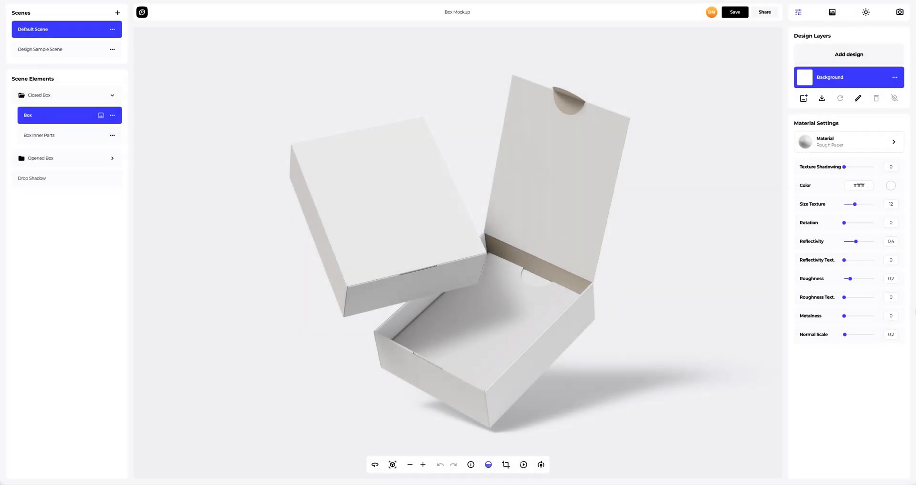
- Add the Closed Box.png design to the Box element of the closed box
left_click_drag(613, 298, 167, 326)
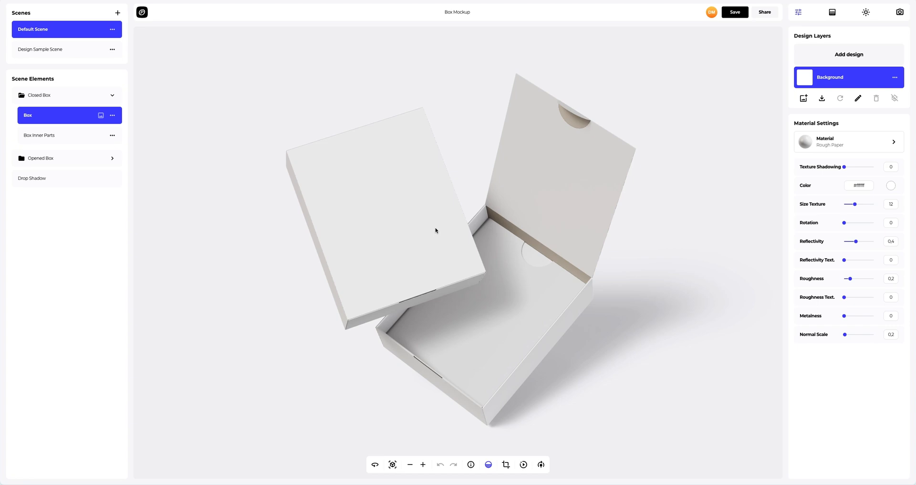
scroll(435, 230, "up", 5)
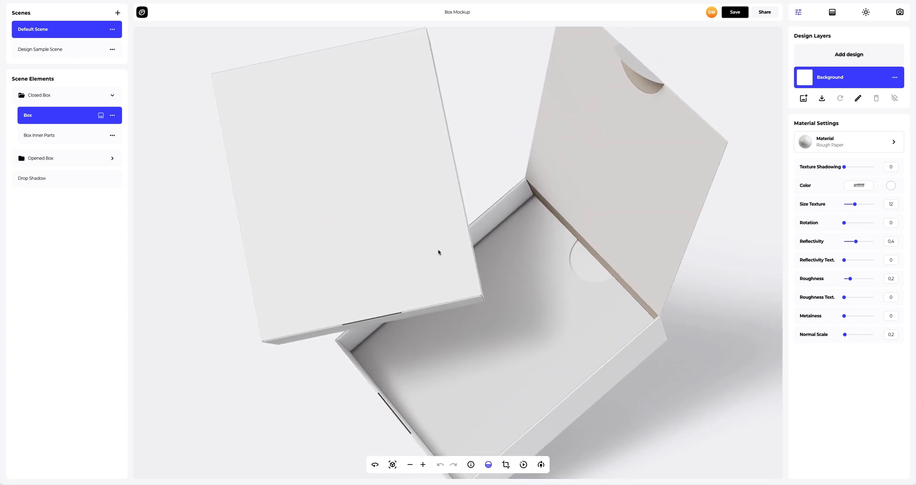
right_click_drag(439, 252, 475, 289)
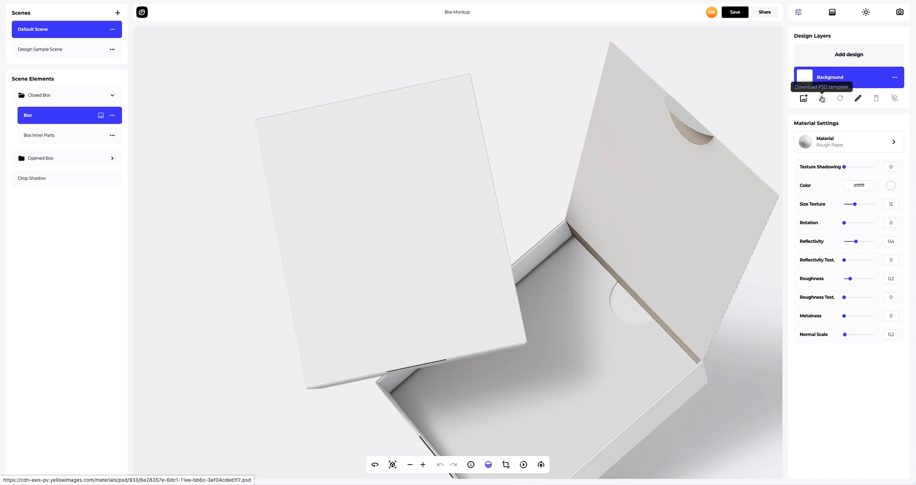
left_click(845, 58)
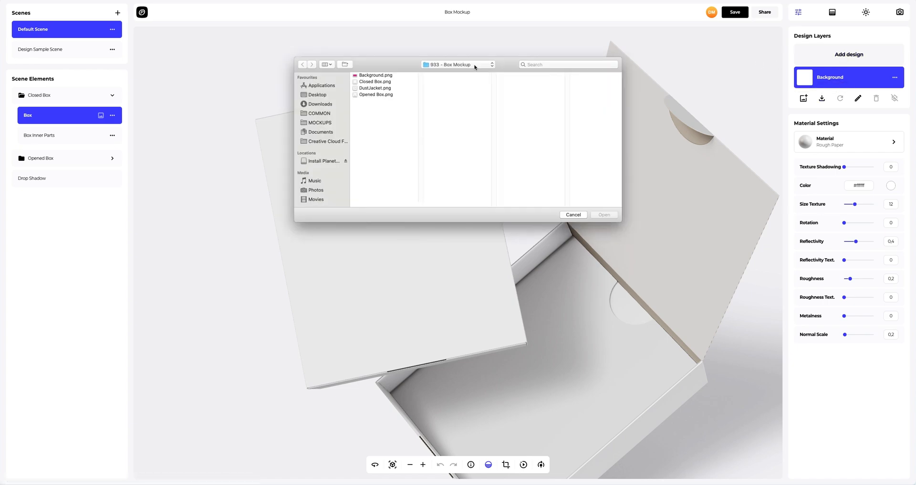
left_click(375, 83)
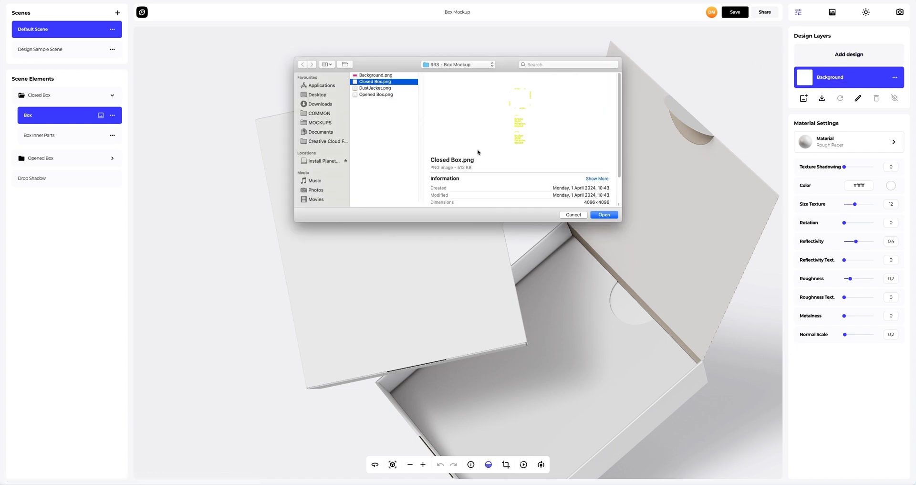
left_click(596, 215)
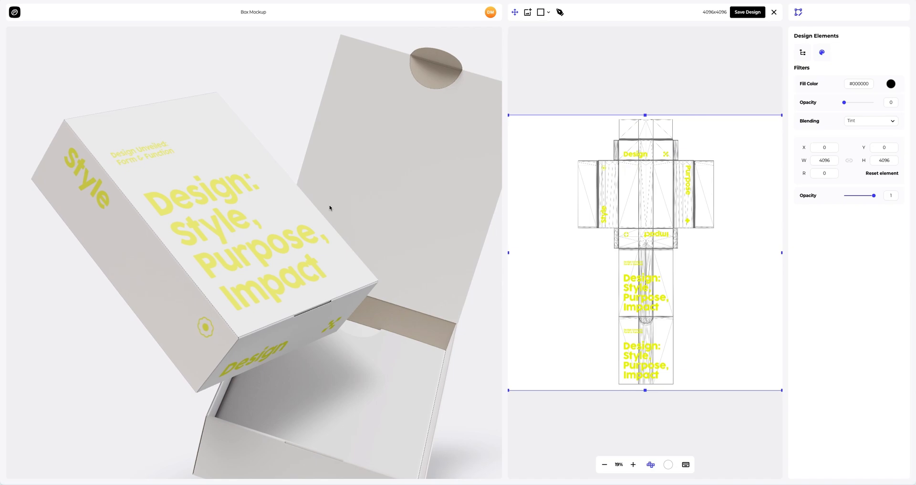
- Set the closed box artwork's X position to 0 and save the design
mouse_move(643, 284)
left_mouse_down()
mouse_move(645, 274)
mouse_move(633, 283)
mouse_move(641, 283)
left_mouse_up()
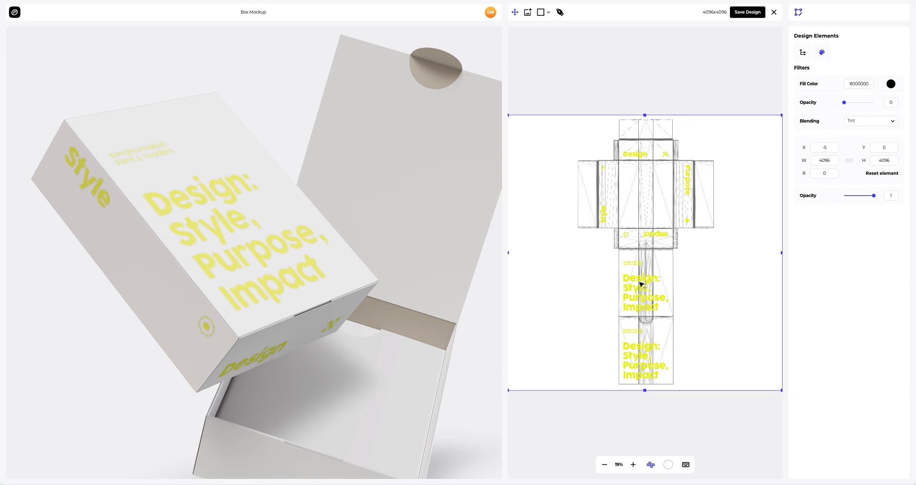
left_click(820, 149)
type("0")
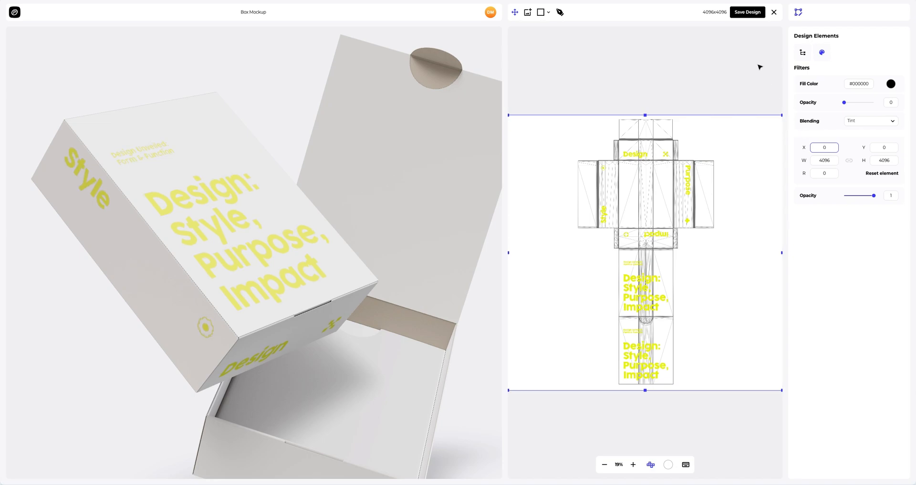
left_click(741, 14)
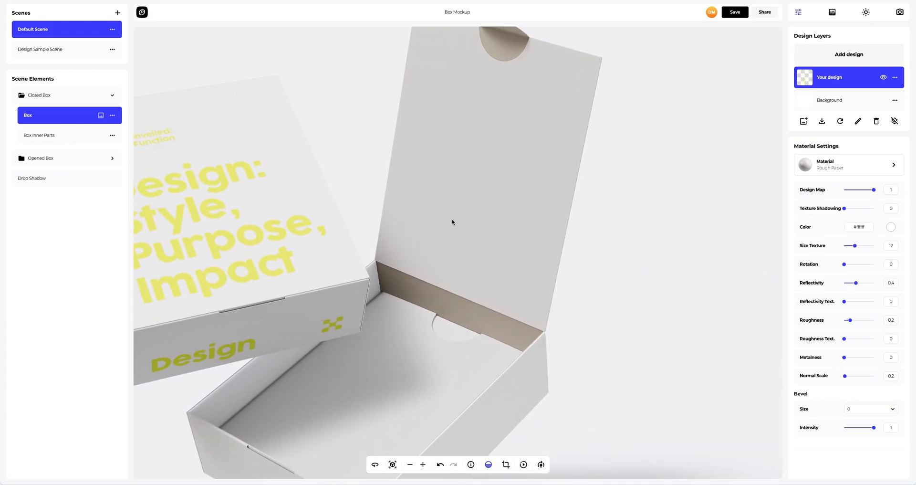
- Add the Opened Box.png design to the Box element in the Opened Box group and save the design
left_click(112, 158)
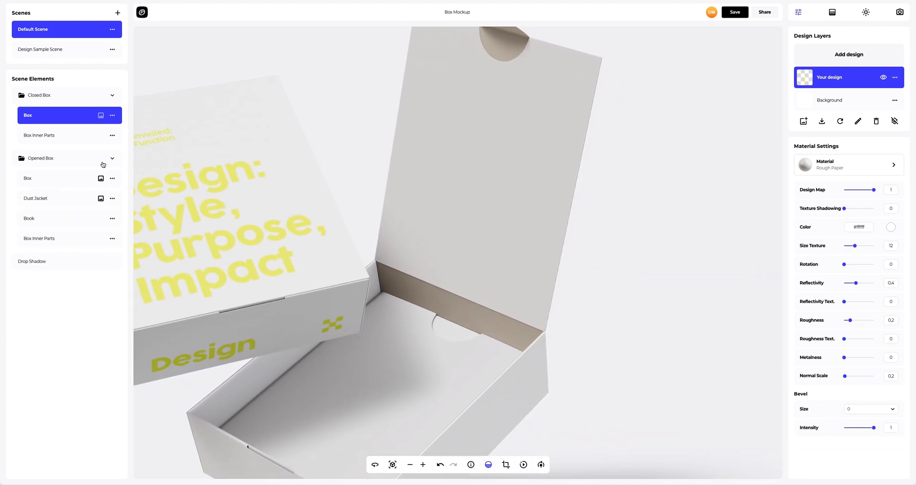
left_click(55, 179)
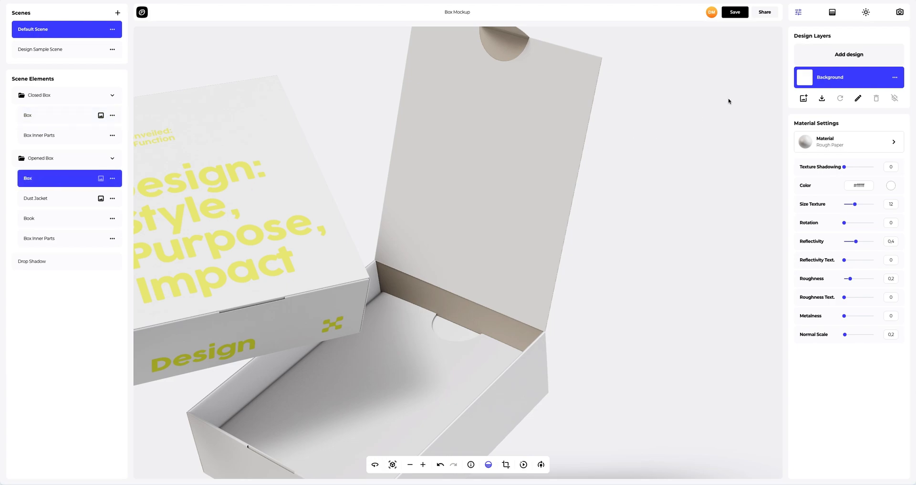
left_click(853, 56)
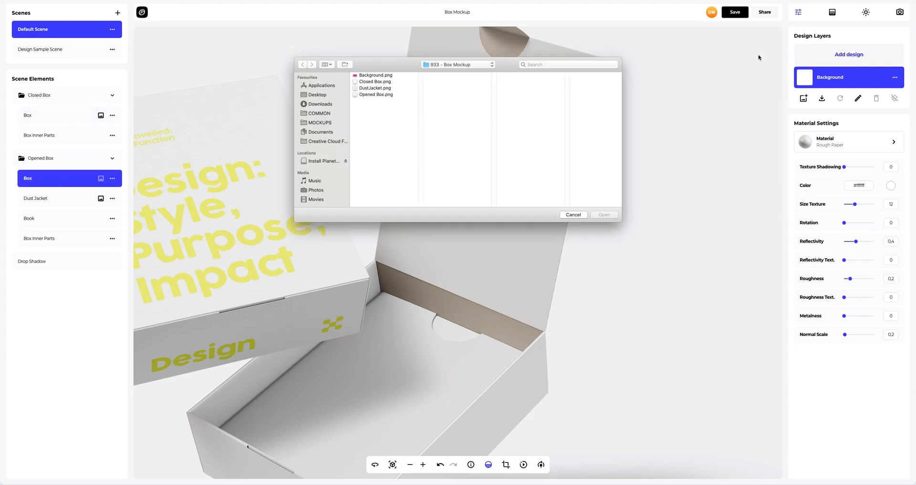
left_click(369, 95)
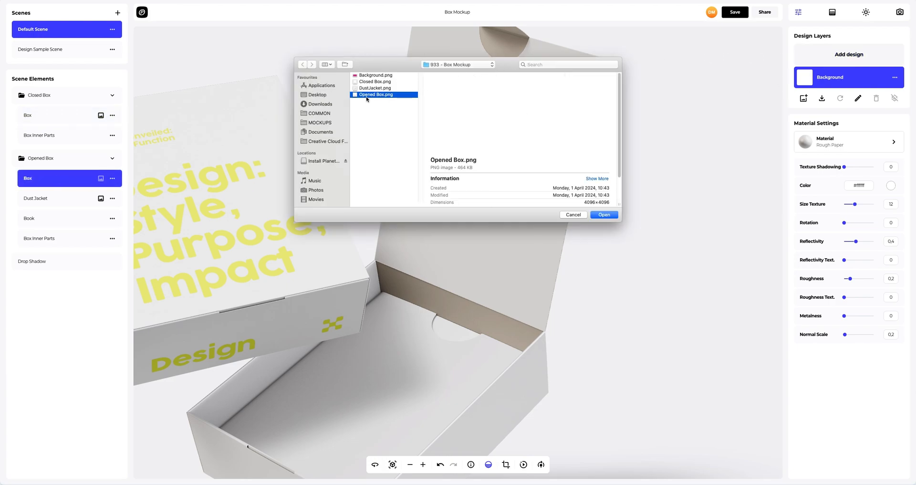
left_click(595, 217)
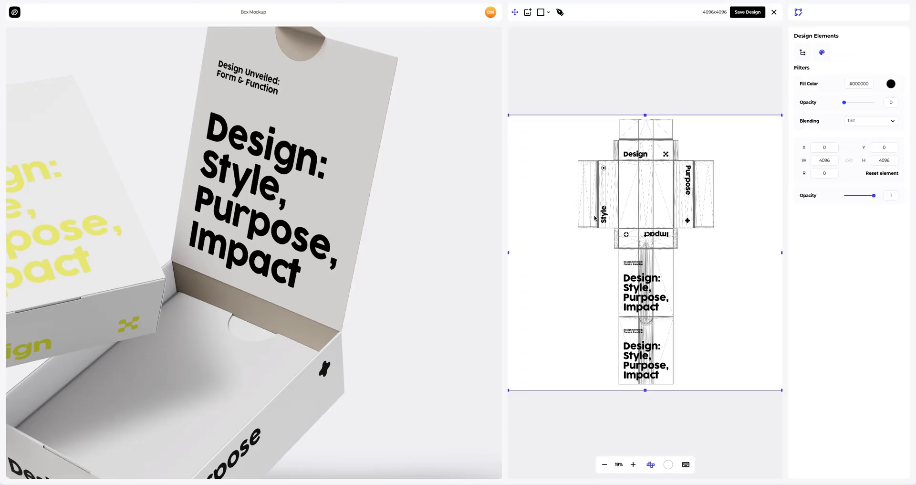
mouse_move(315, 300)
left_mouse_down()
mouse_move(224, 280)
mouse_move(148, 289)
mouse_move(304, 291)
left_mouse_up()
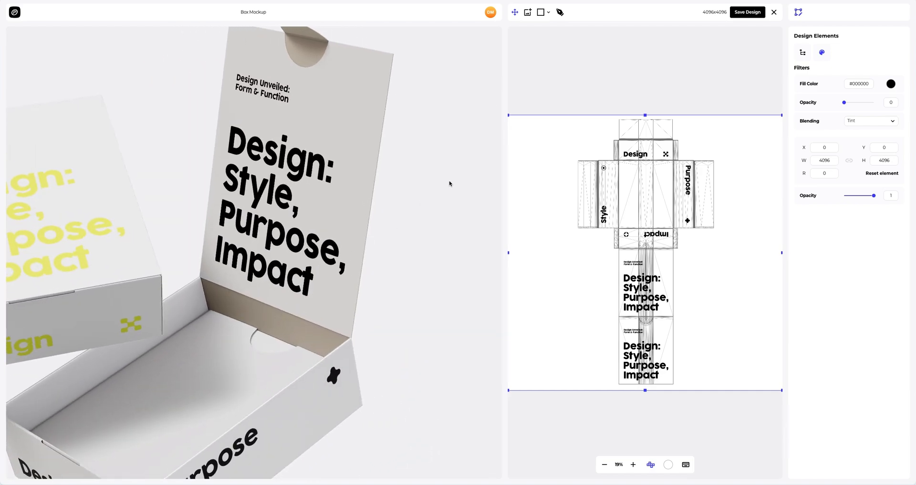
left_click(764, 12)
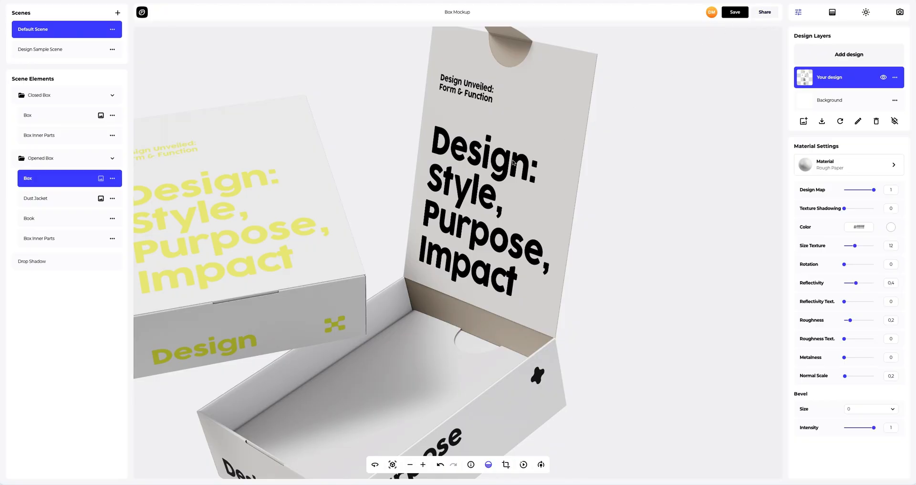
- Add the DustJacket.png design to the Dust Jacket element of the opened box and save the design
left_click_drag(446, 206, 458, 260)
right_click_drag(457, 261, 513, 158)
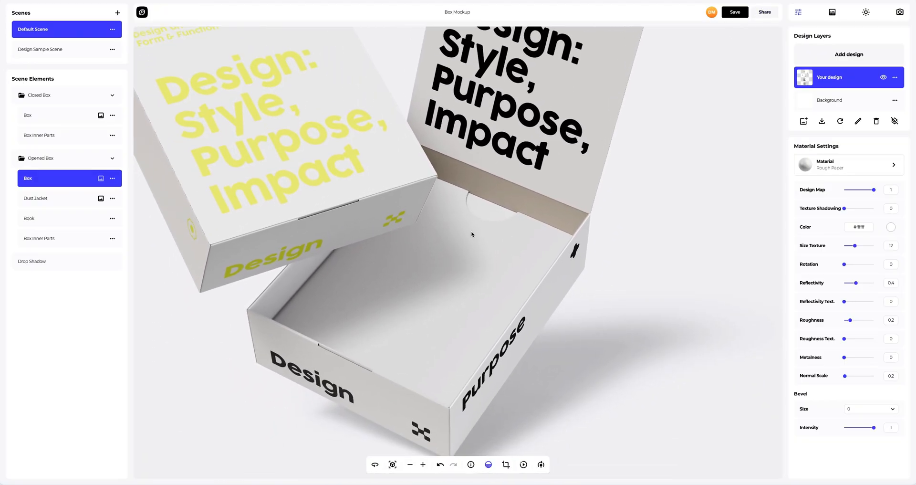
scroll(471, 244, "up", 3)
right_click_drag(470, 243, 484, 216)
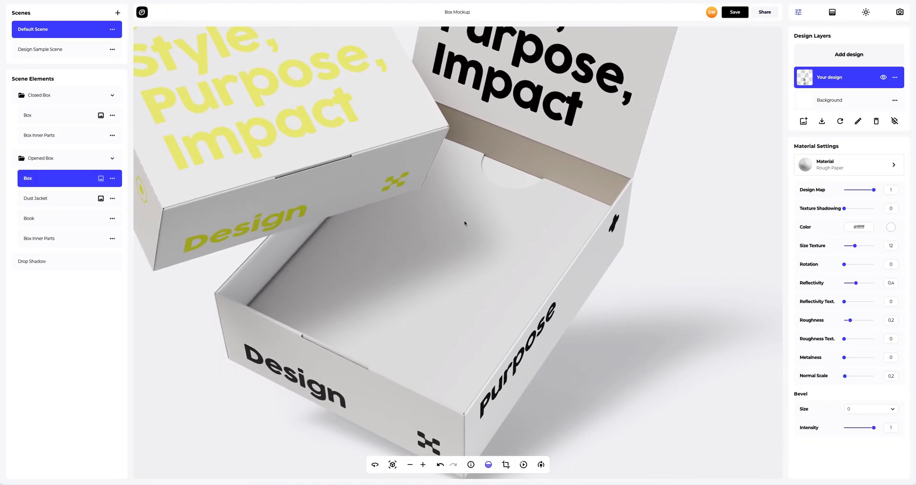
left_click(55, 199)
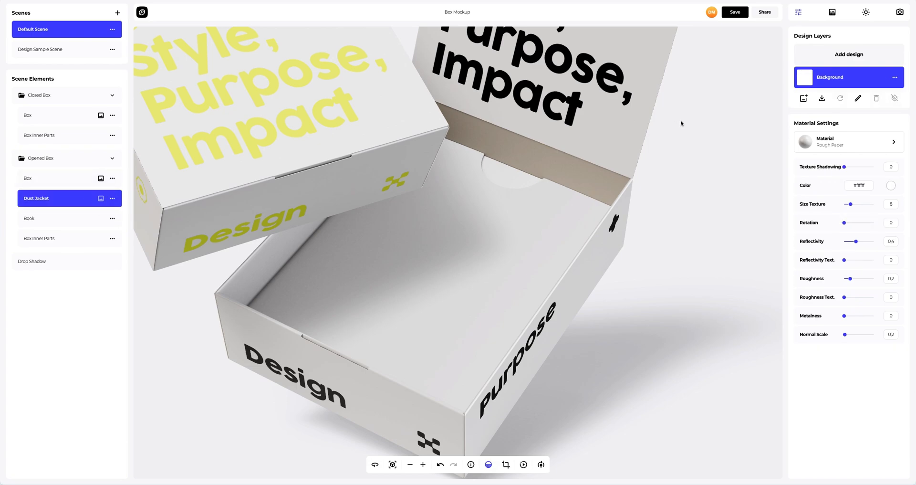
left_click(846, 56)
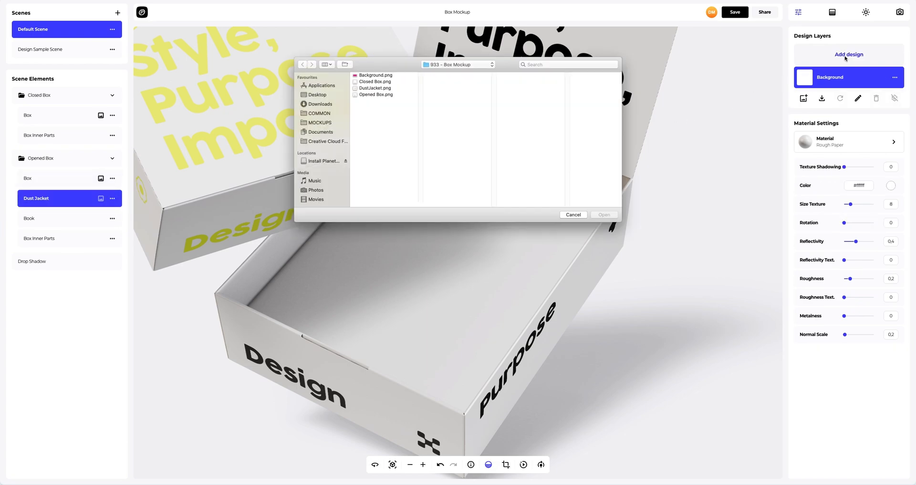
left_click(378, 89)
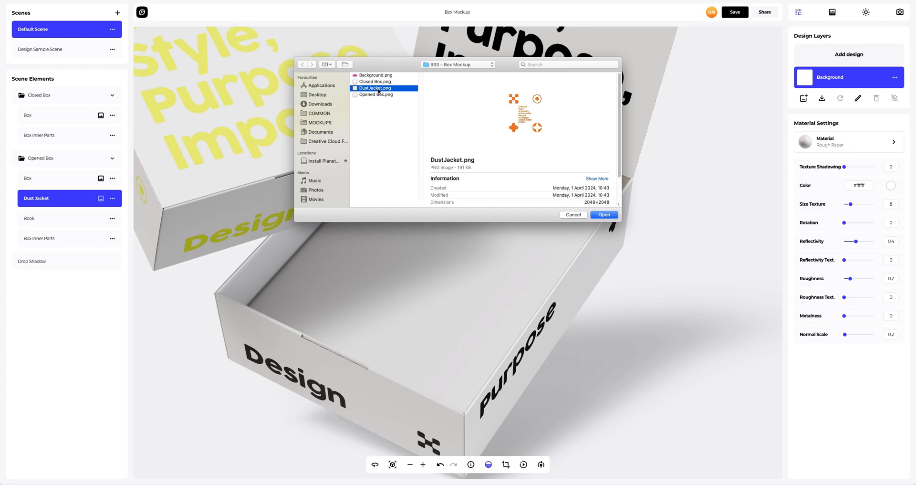
left_click(605, 215)
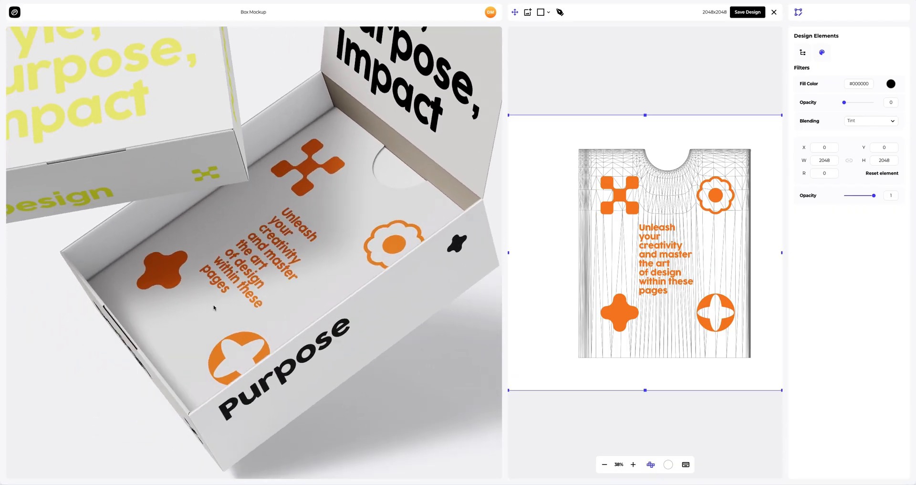
left_click(741, 14)
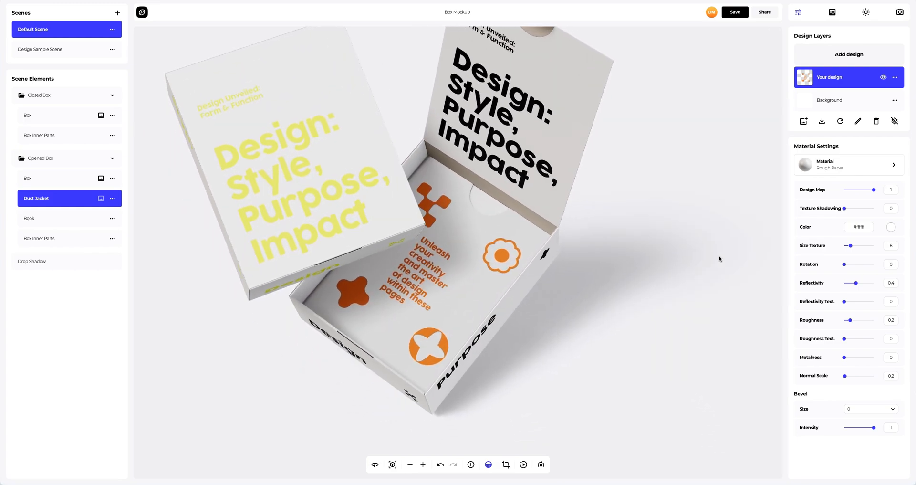
- Set the colour of the Dust Jacket's Background layer to #EBF400
scroll(452, 273, "up", 5)
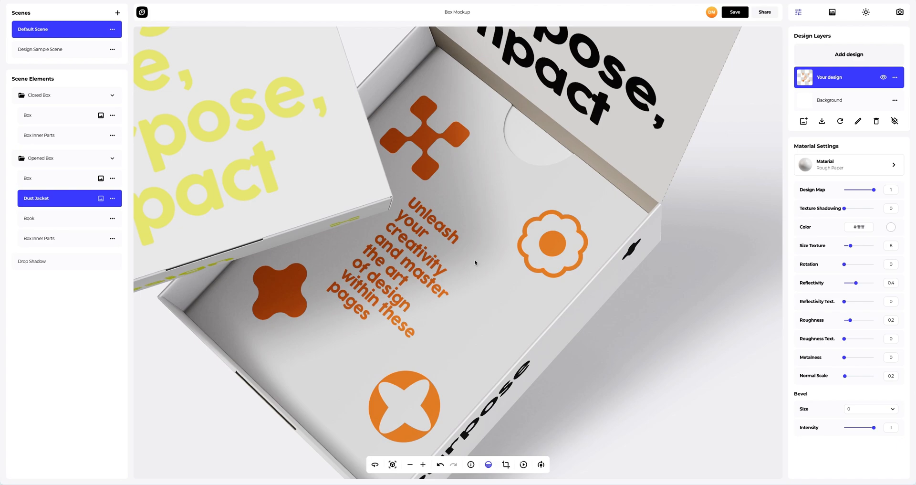
left_click(837, 101)
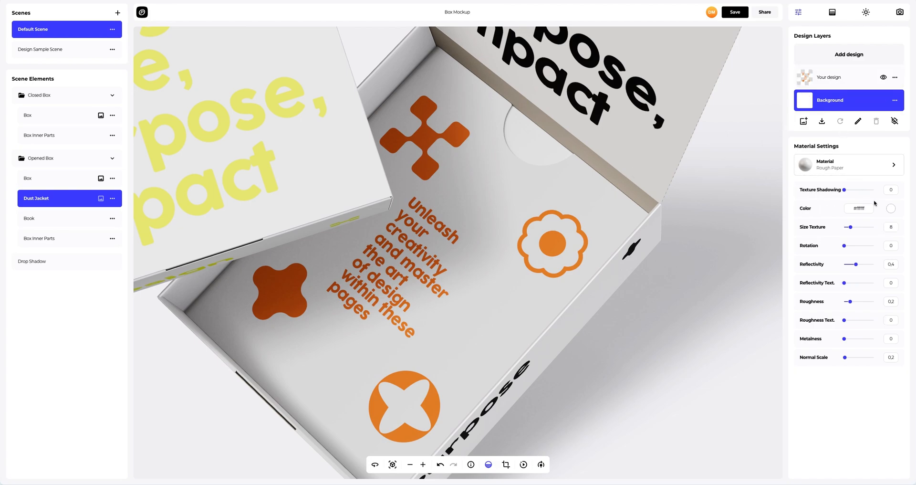
left_click(891, 210)
left_click_drag(873, 216, 829, 223)
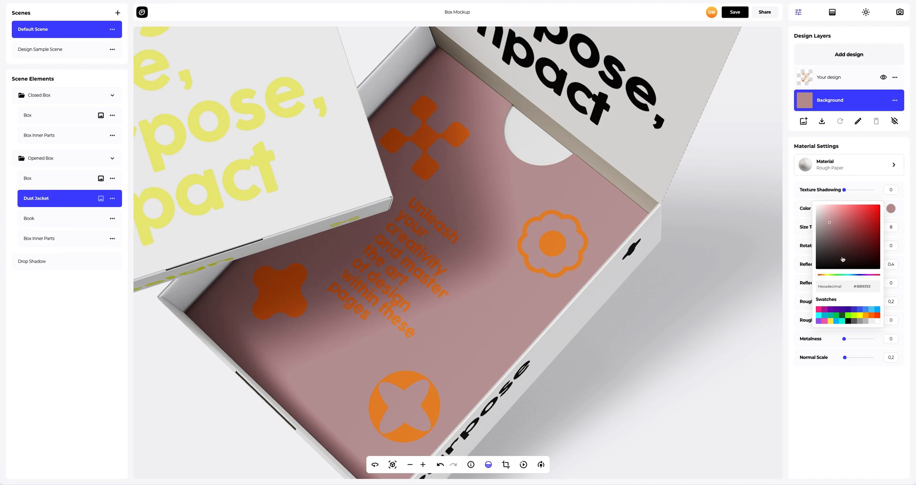
left_click_drag(872, 287, 848, 287)
type("EBF400")
left_click(792, 275)
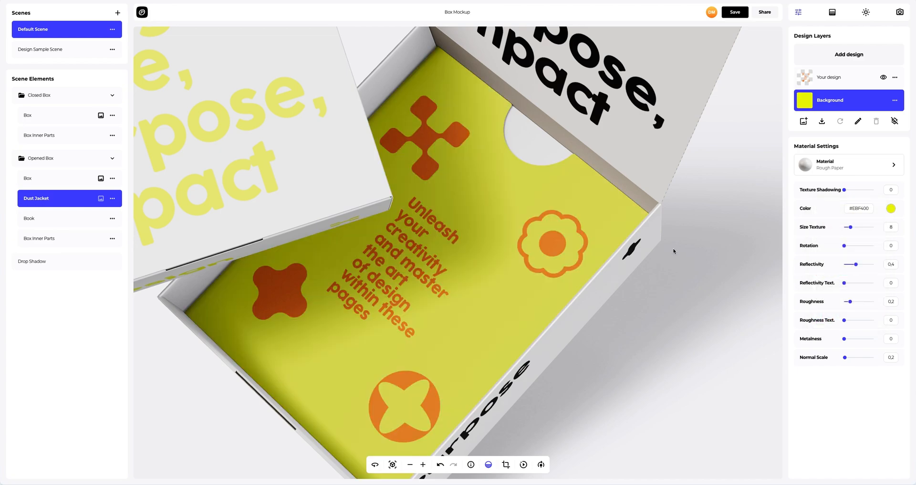
- Set the material colour of the Book element inside the opened box to #F57D20
left_click(529, 137)
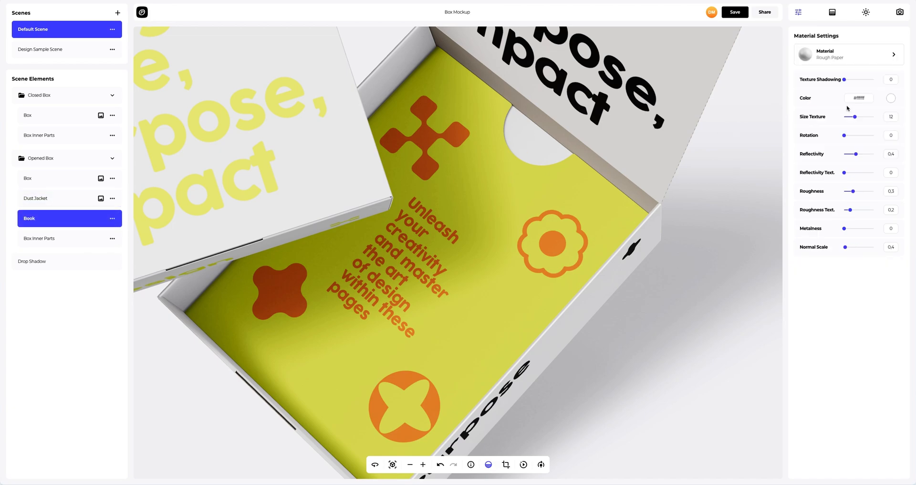
left_click(891, 98)
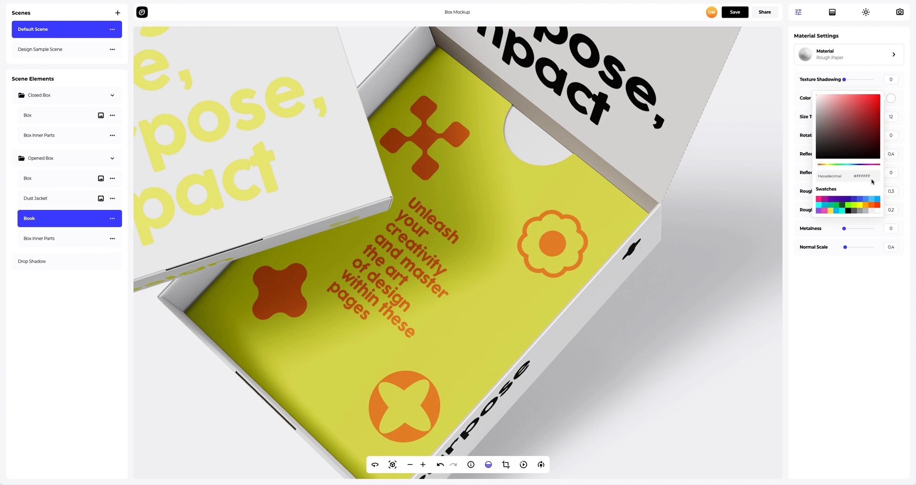
left_click(849, 179)
type("F57D20")
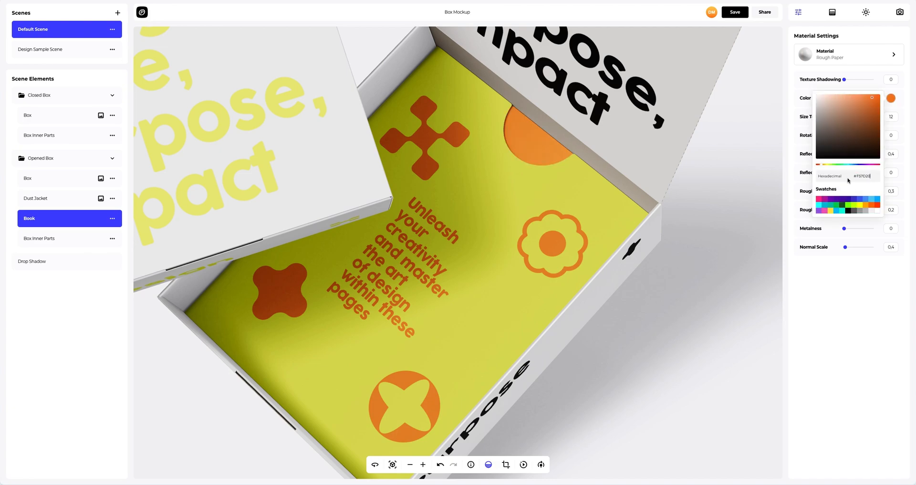
- Set the colour of the opened box's Background layer to #F82798
left_click(818, 275)
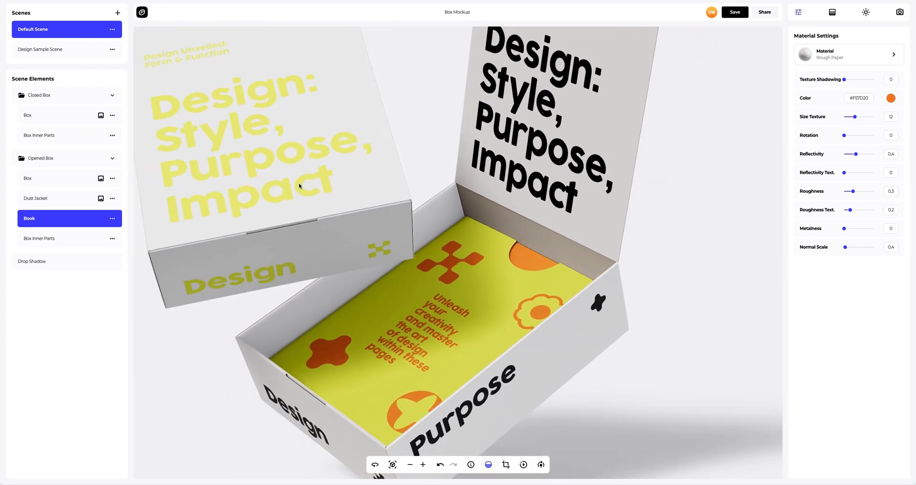
left_click(42, 182)
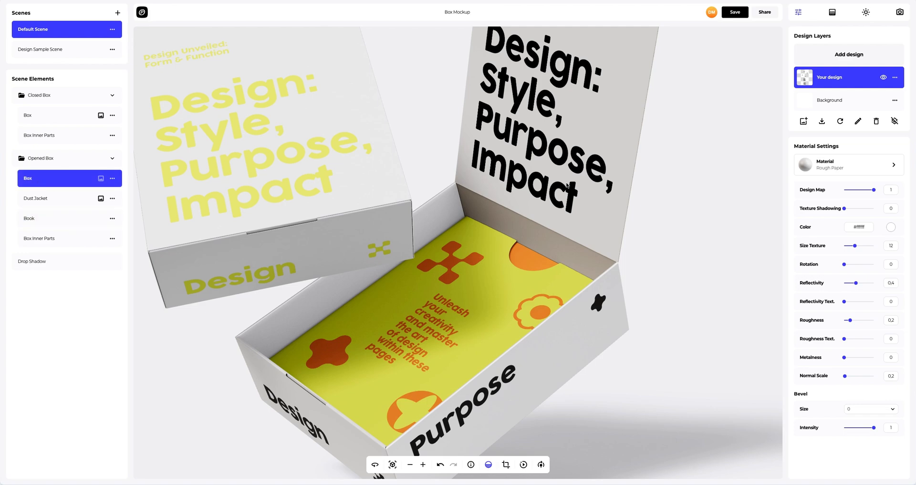
left_click(841, 101)
left_click(891, 208)
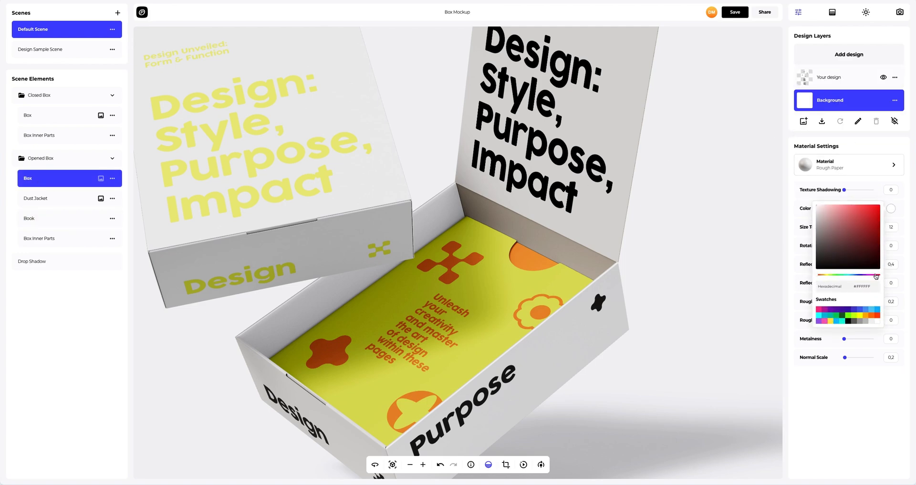
left_click_drag(866, 287, 853, 287)
type("F82796")
left_click(673, 274)
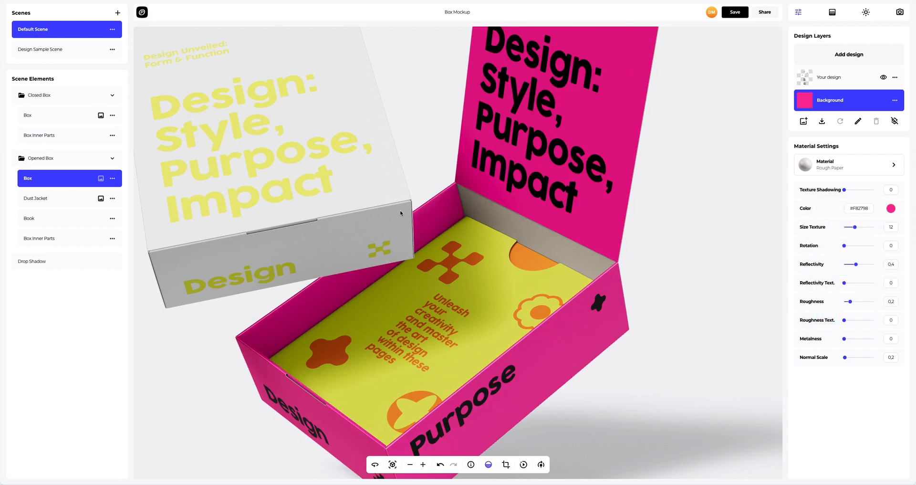
- Set the colour of the closed box's Background layer to #F57D20
right_click_drag(391, 198, 494, 246)
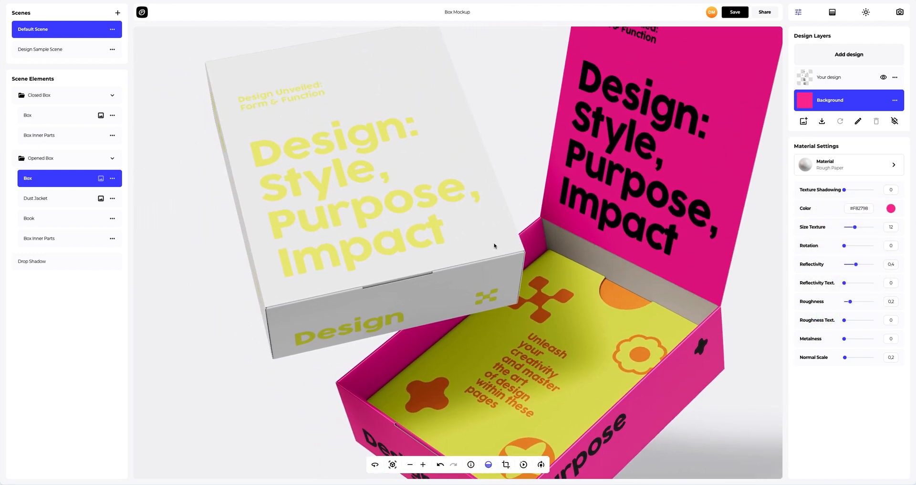
left_click(378, 76)
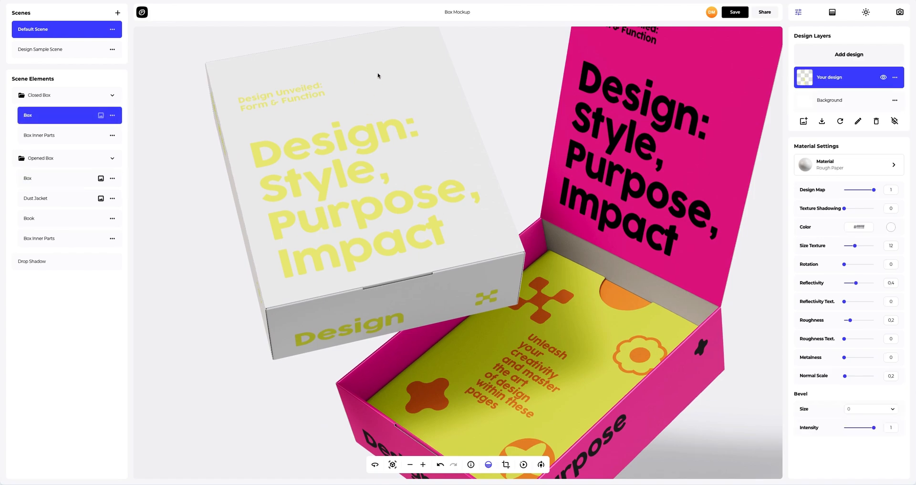
left_click(841, 102)
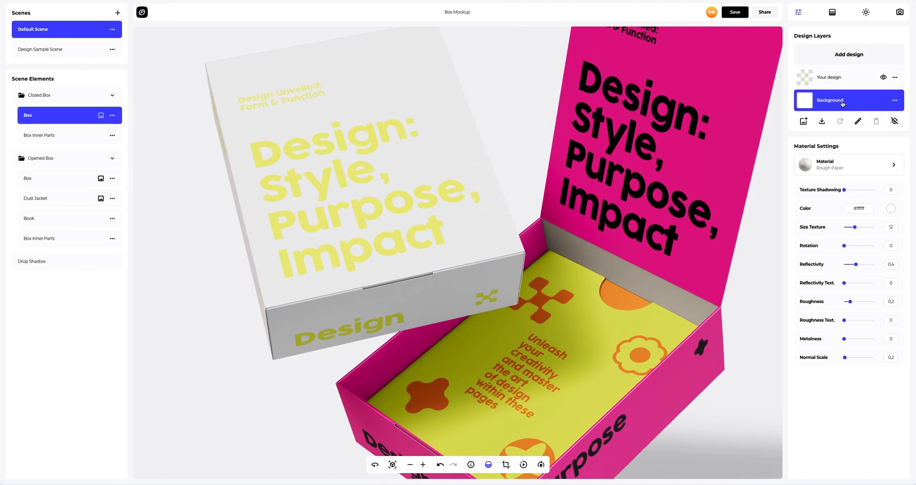
left_click(890, 207)
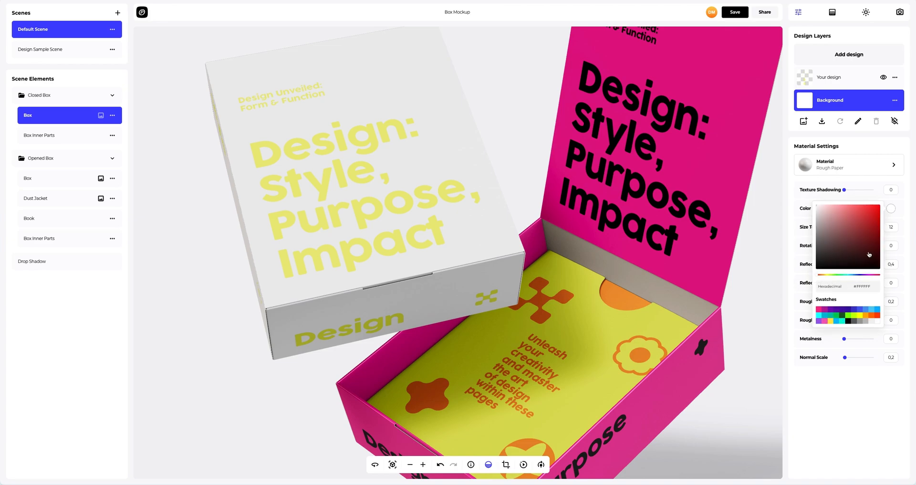
left_click_drag(872, 286, 845, 288)
type("F57D20")
left_click(767, 292)
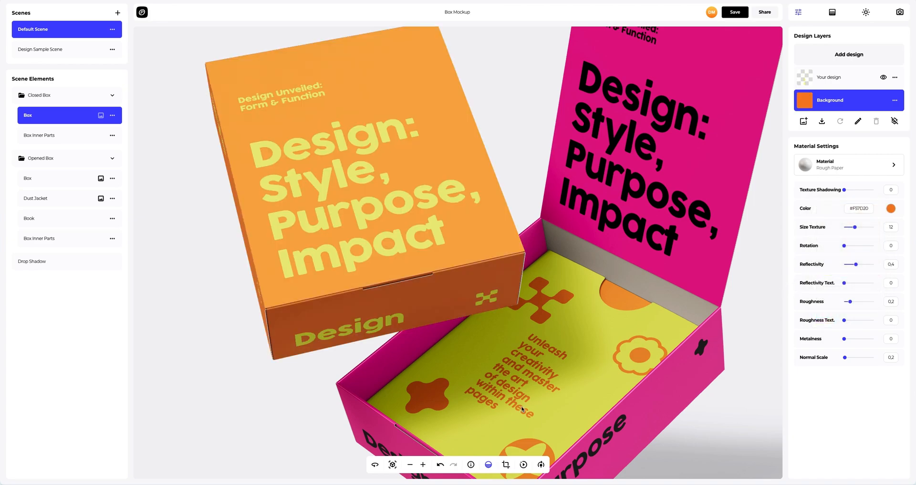
- Apply the Extra Chrome metal material to the Your design layer of the closed box
left_click(392, 465)
left_click_drag(317, 307, 386, 174)
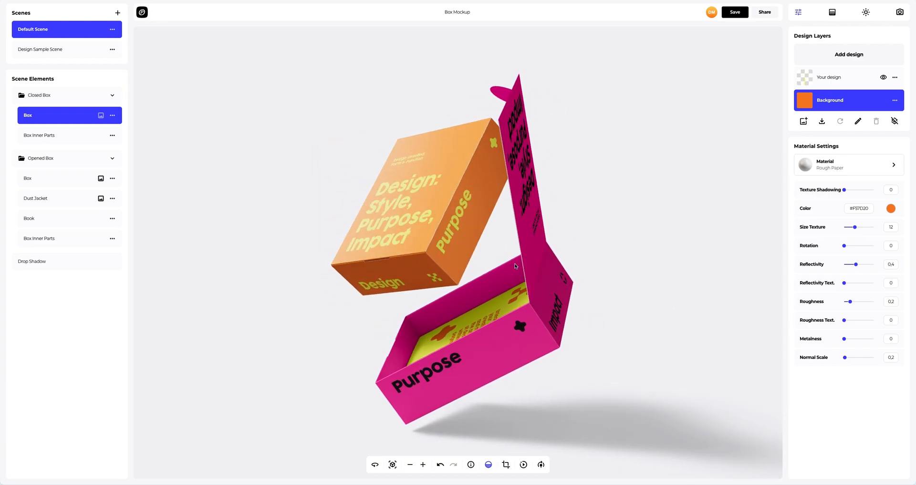
scroll(389, 191, "up", 8)
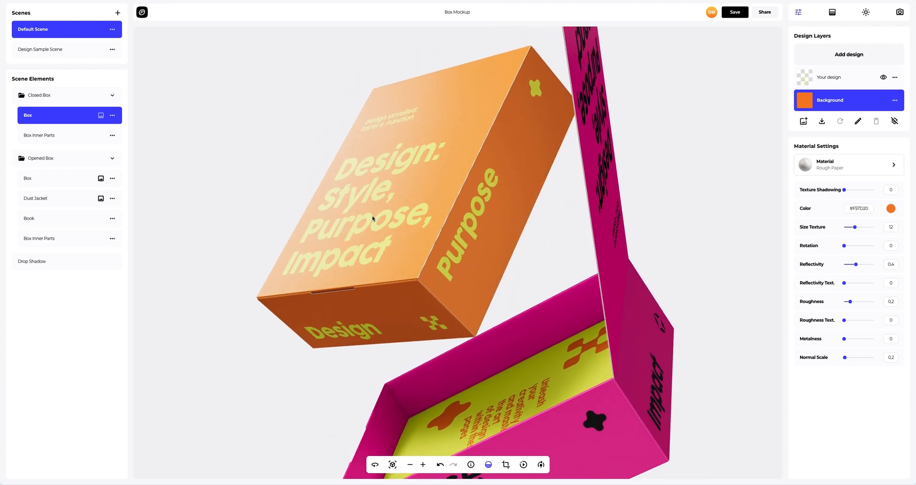
scroll(384, 237, "up", 5)
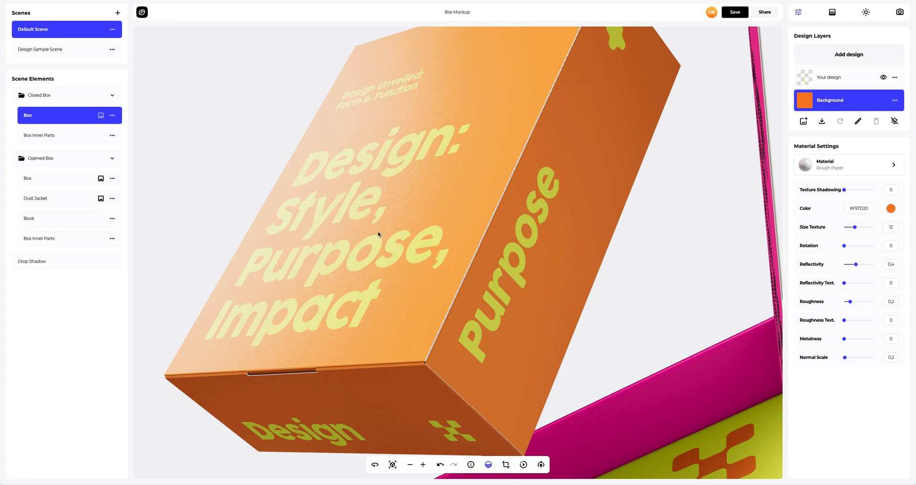
left_click(846, 79)
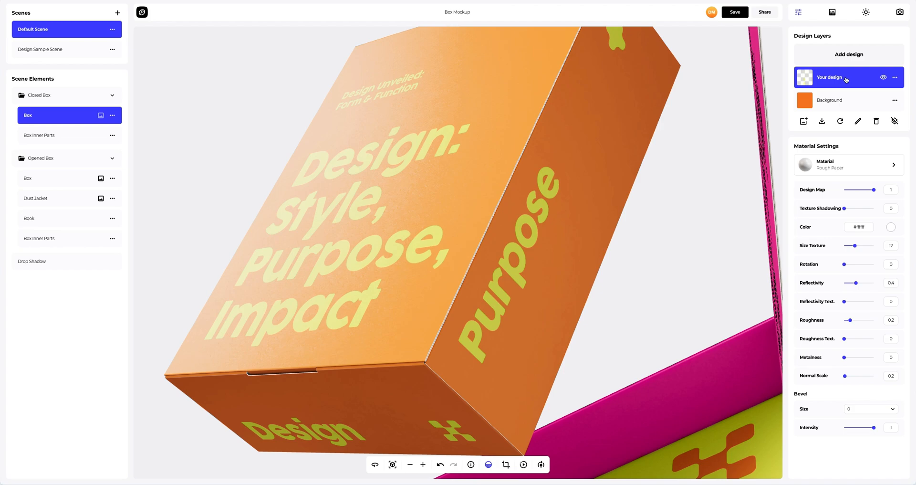
left_click(846, 167)
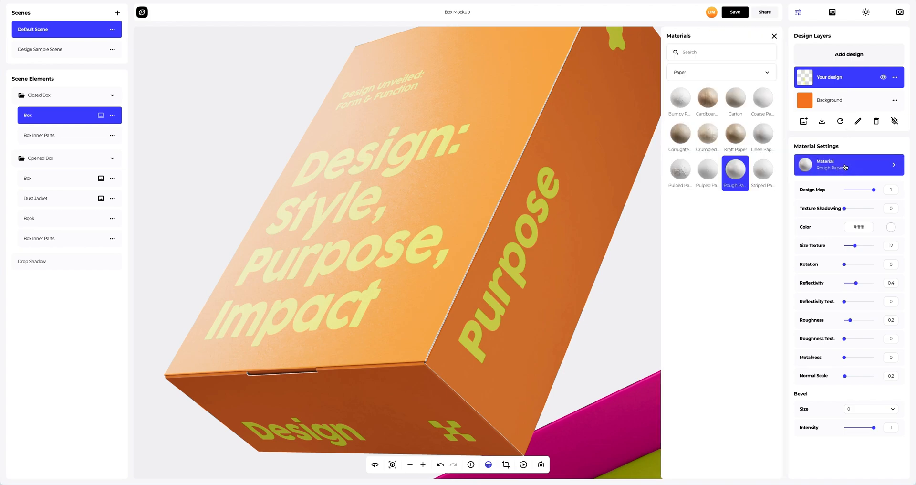
left_click(721, 72)
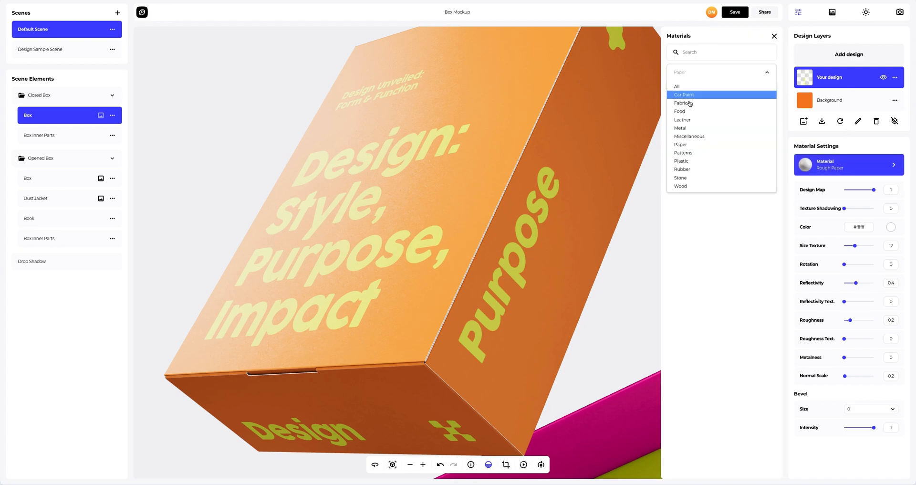
left_click(684, 128)
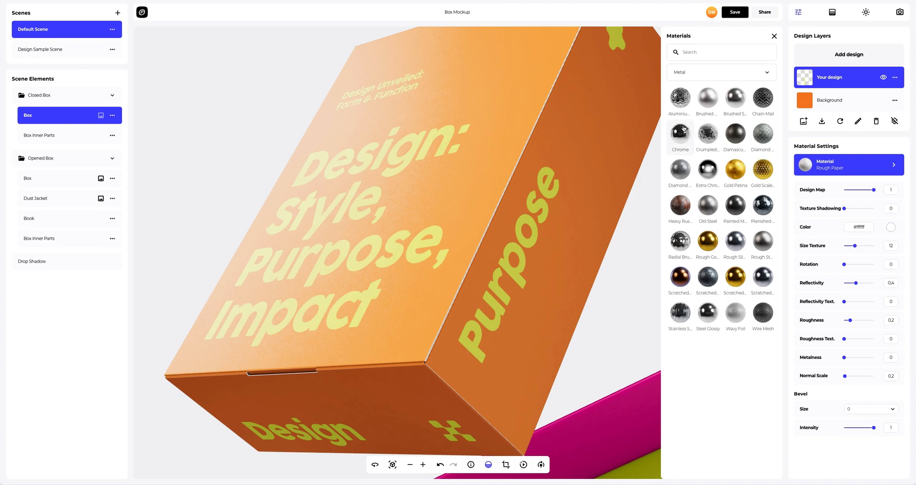
left_click(707, 172)
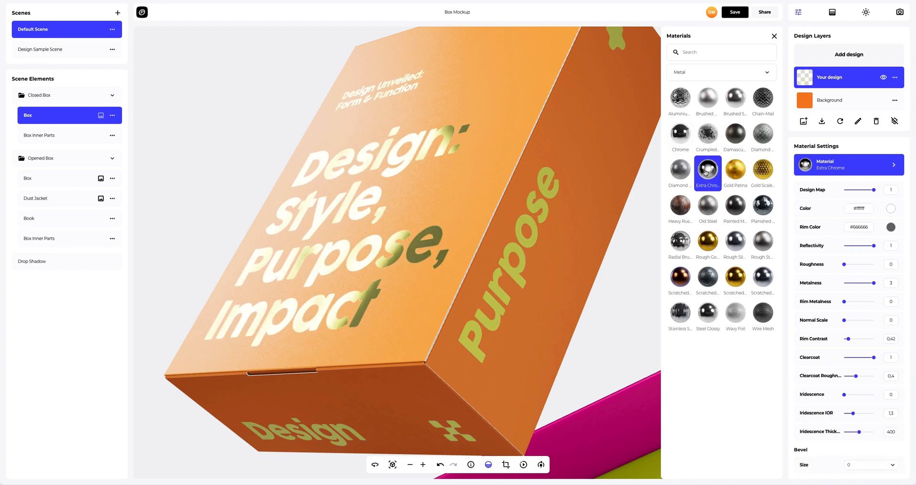
left_click(774, 37)
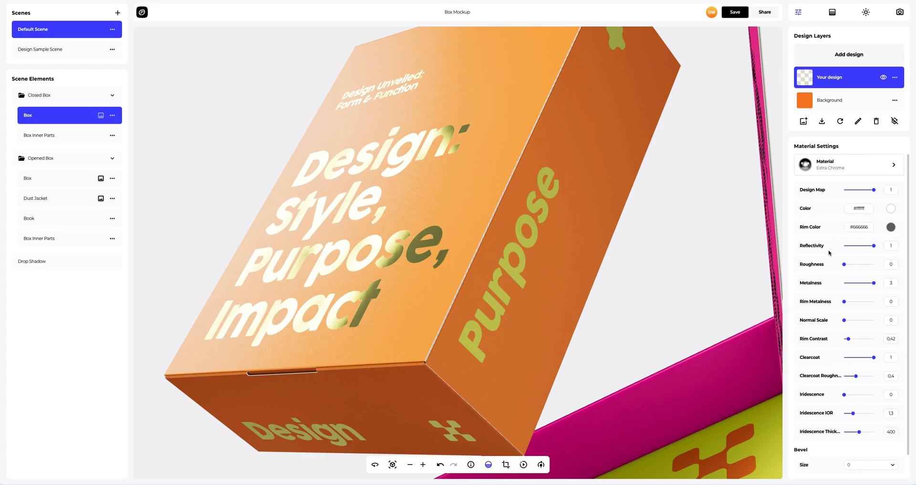
- Set the closed box design's Metalness to -0.2 and Iridescence to 0.9, with a bevel of size 1 and intensity 0.4
left_click_drag(874, 282, 858, 285)
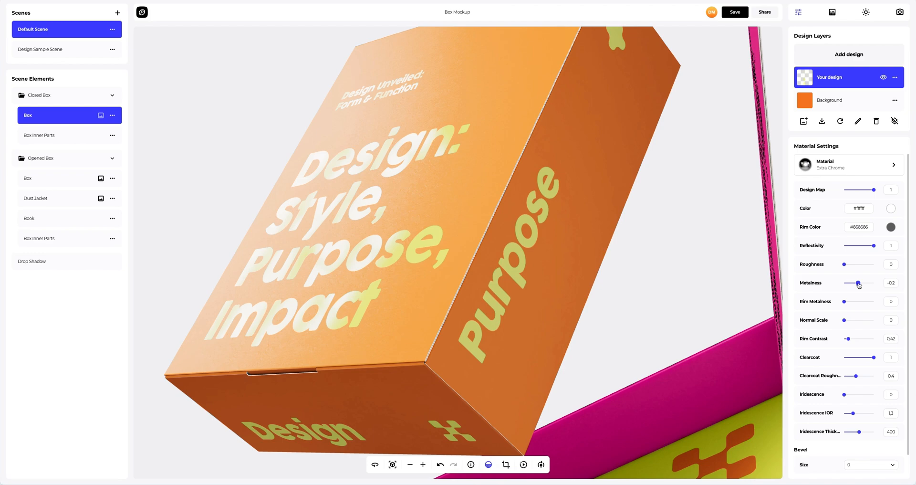
left_click_drag(845, 395, 871, 396)
left_click(868, 464)
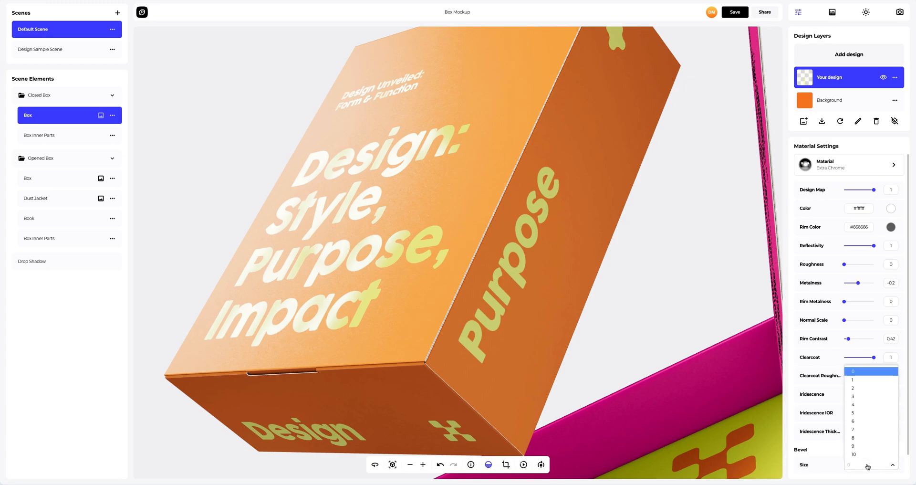
left_click(856, 380)
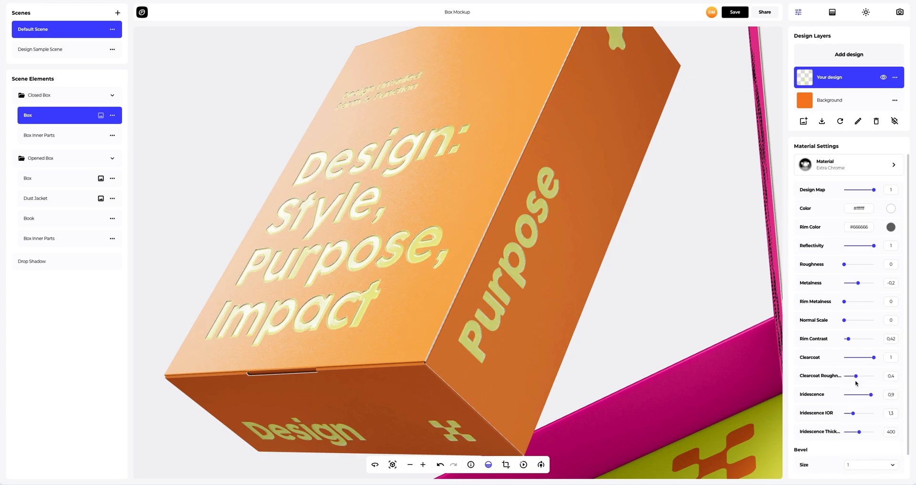
scroll(876, 447, "down", 1)
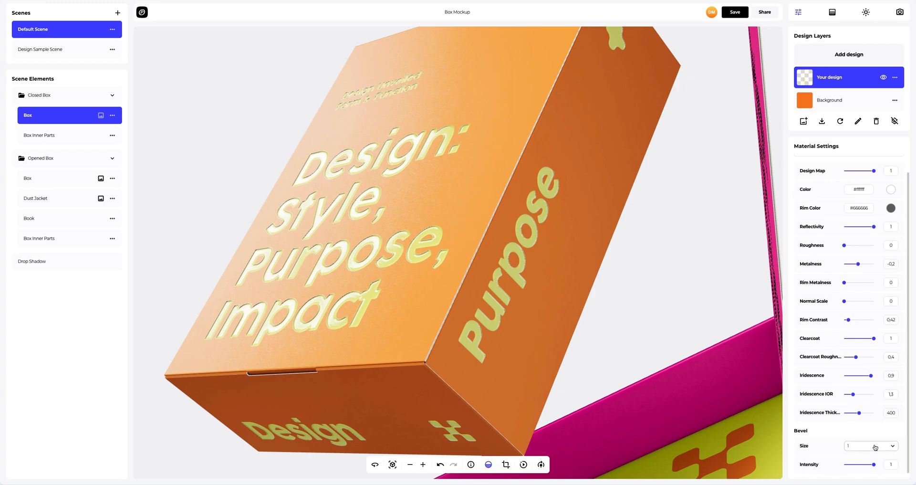
left_click_drag(874, 465, 867, 469)
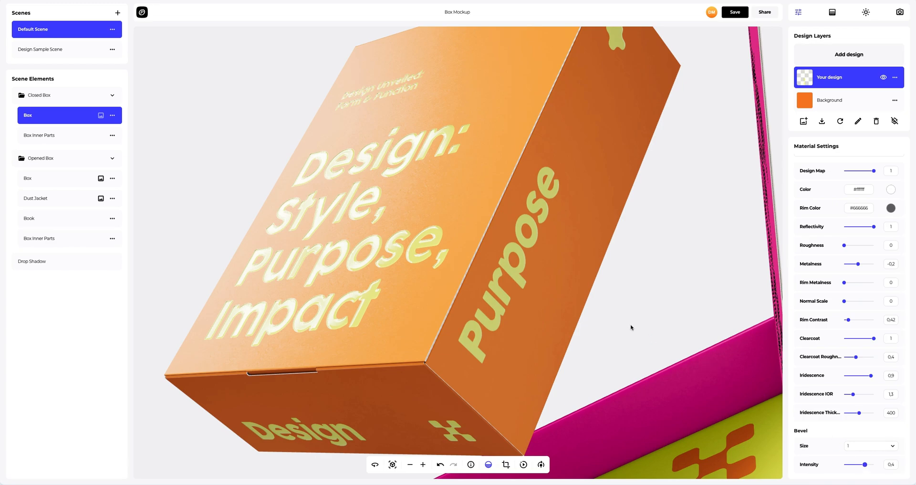
- Apply the Chrome metal material to the Your design layer of the opened box
left_click_drag(463, 280, 586, 282)
right_click_drag(583, 284, 524, 337)
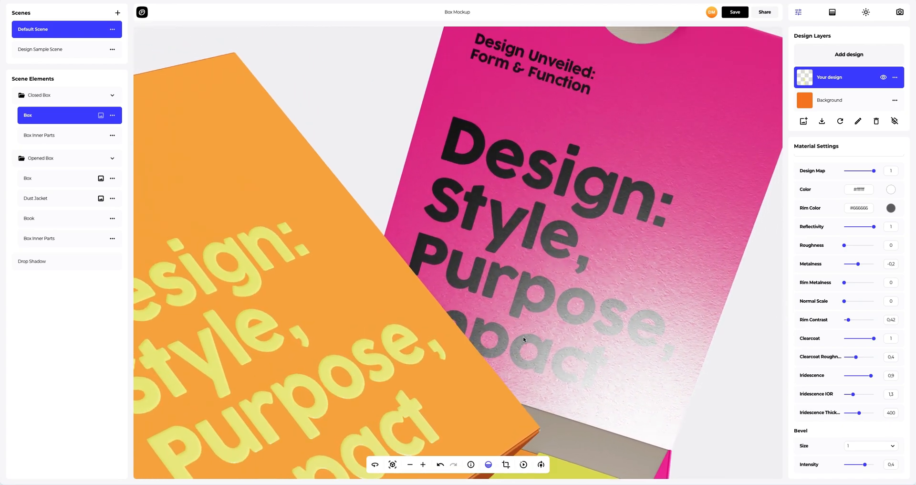
left_click(48, 184)
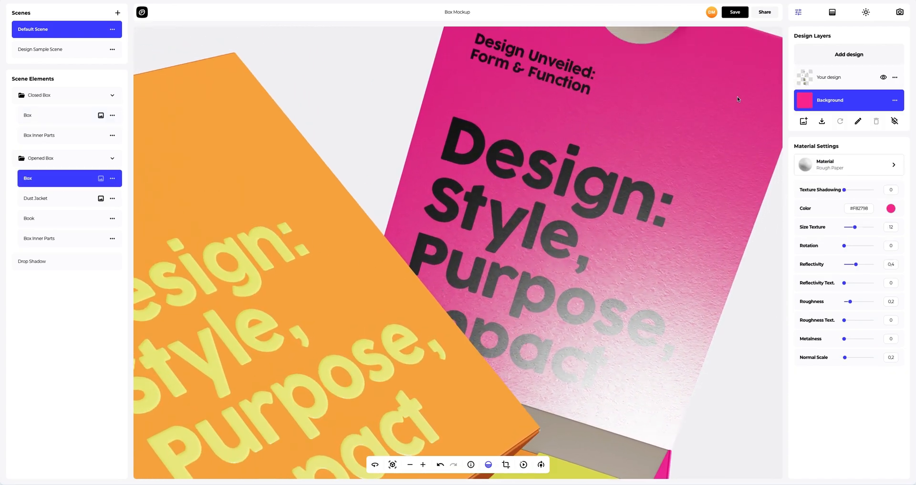
left_click(846, 79)
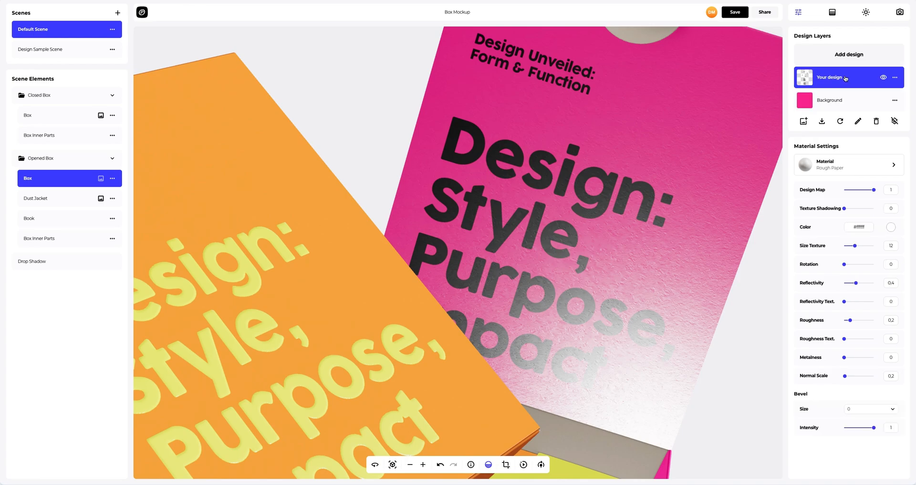
left_click(833, 166)
left_click(686, 75)
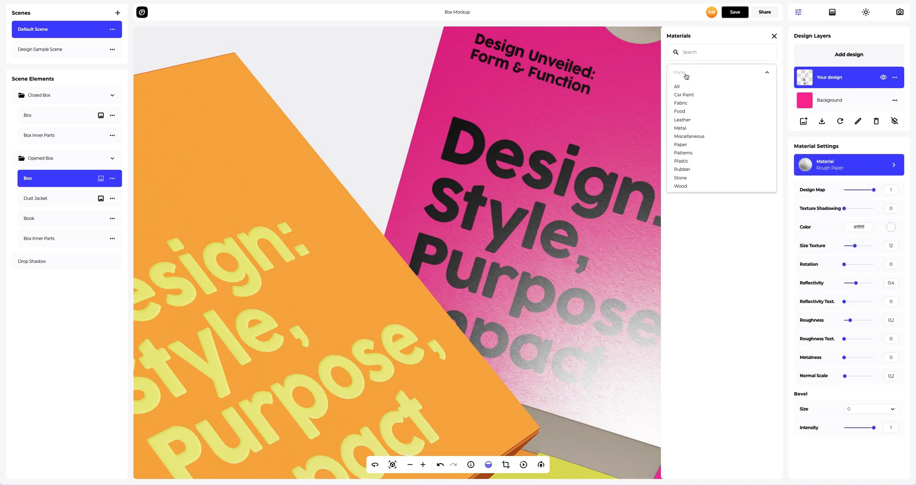
left_click(683, 128)
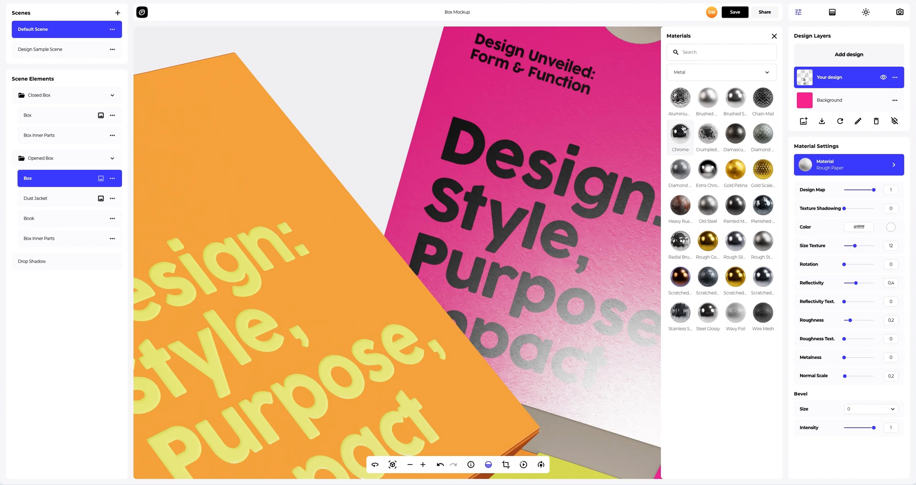
left_click(681, 135)
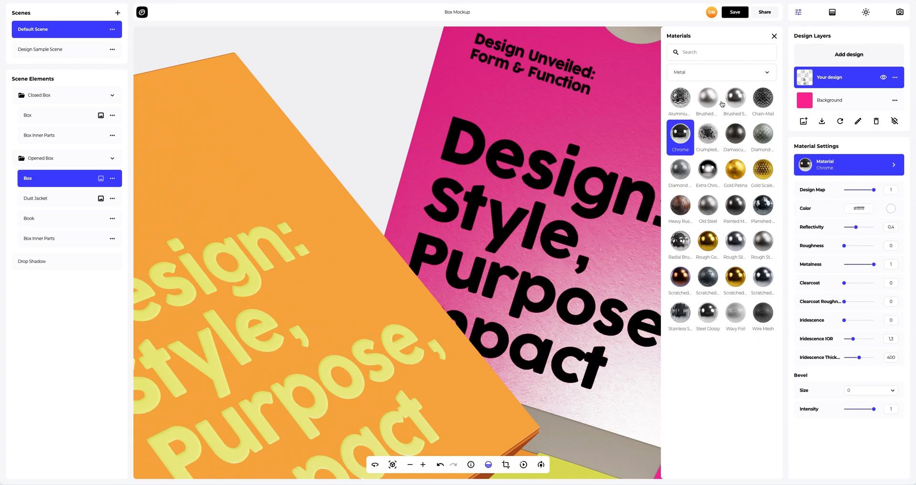
left_click(774, 37)
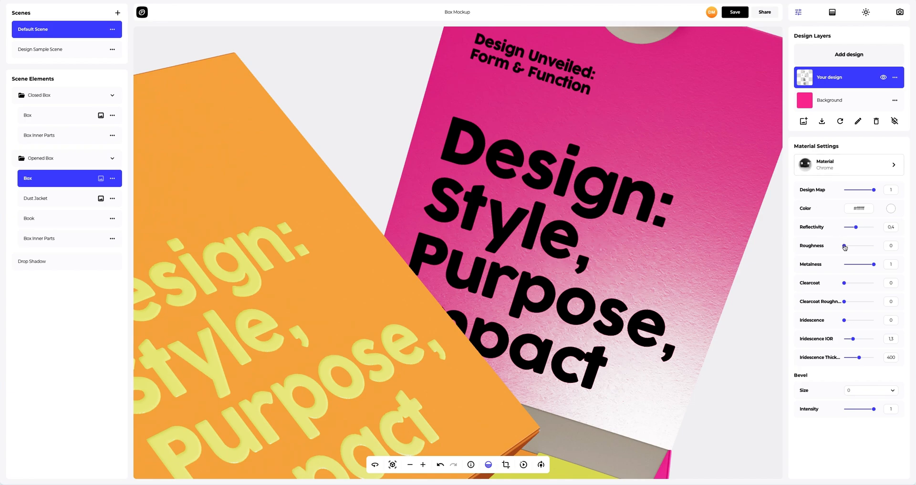
- Set the opened box design's Roughness to 0.1, Iridescence to 1 and Iridescence IOR to 2
left_click_drag(846, 246, 848, 247)
left_click_drag(847, 321, 875, 338)
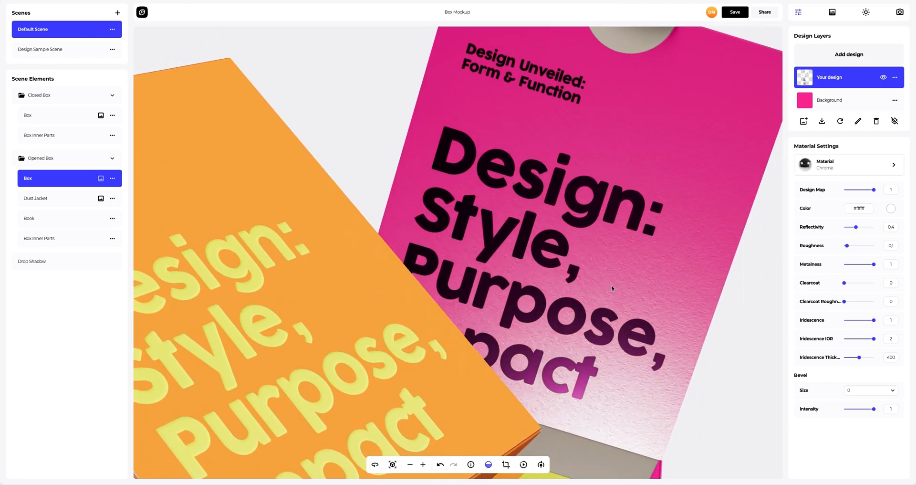
- Fit the whole mockup in view and try solid background colours, from muted blue to dark purple to a light magenta-pink
left_click(392, 464)
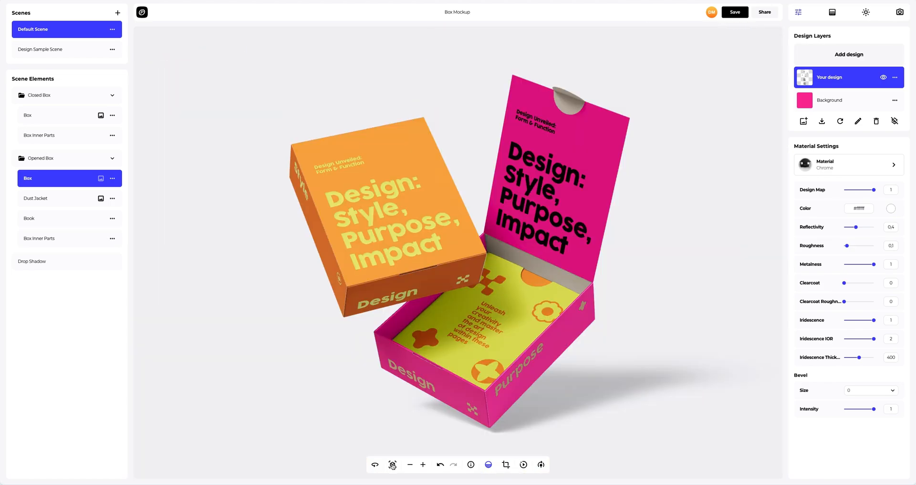
left_click(831, 14)
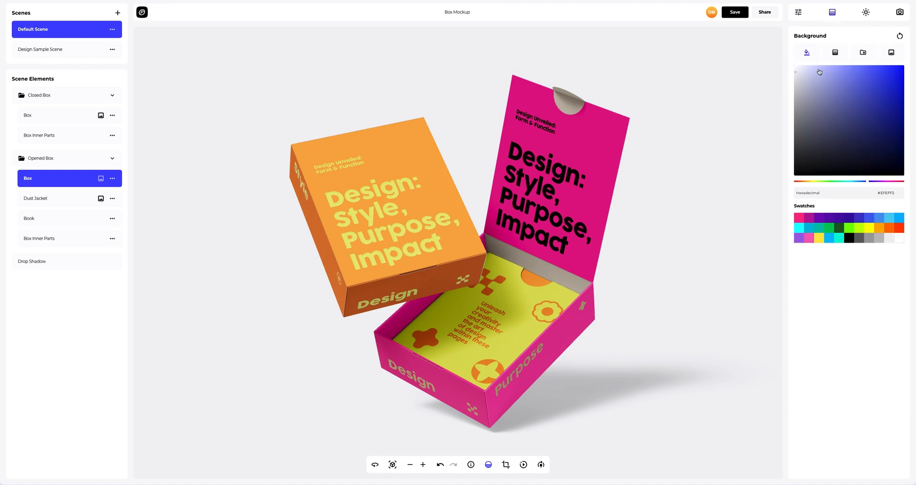
left_click_drag(819, 76, 828, 100)
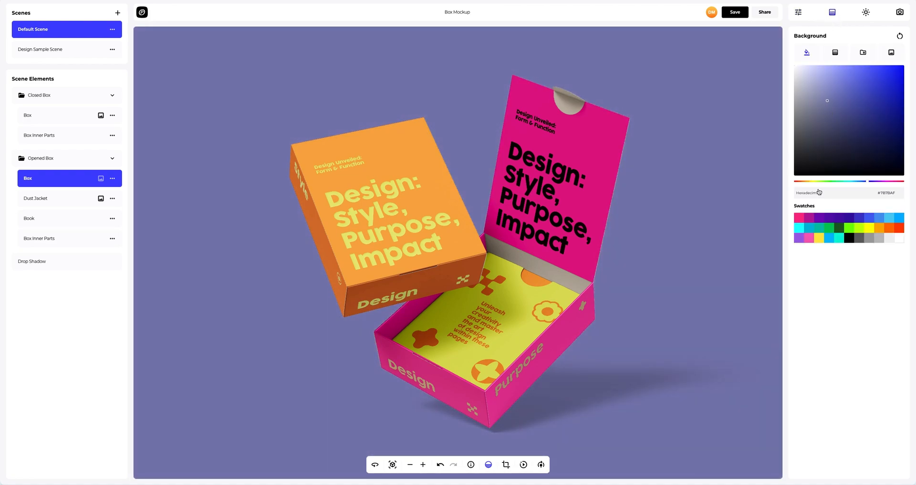
left_click(810, 217)
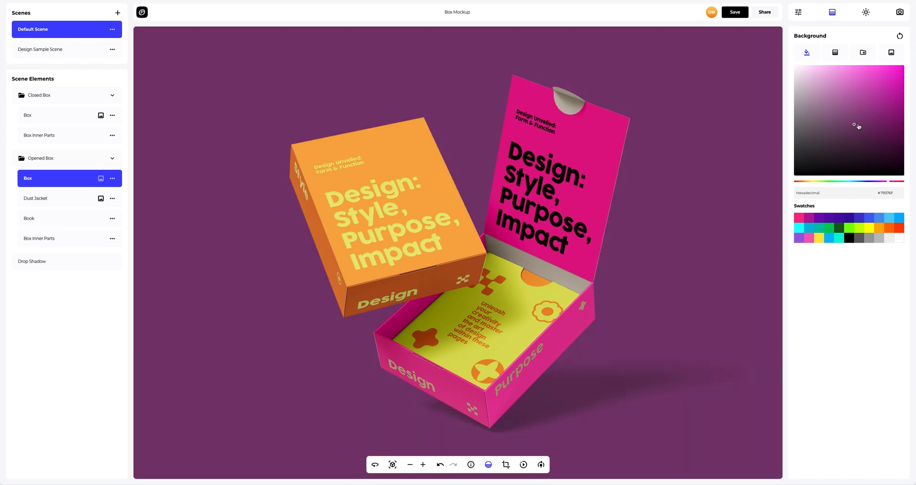
left_click_drag(859, 126, 847, 85)
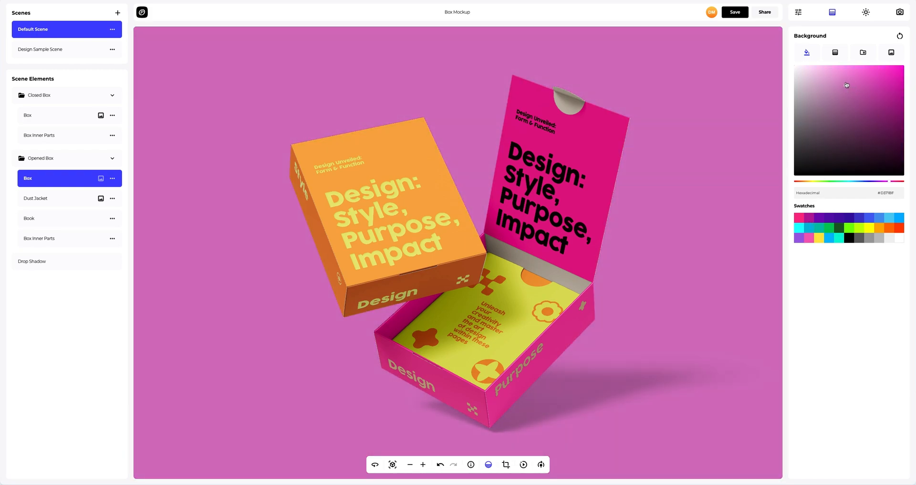
- Try a gradient background with Color A #FFAB01 and Color B #720AB7, changing its type from Linear to Radial
left_click(836, 53)
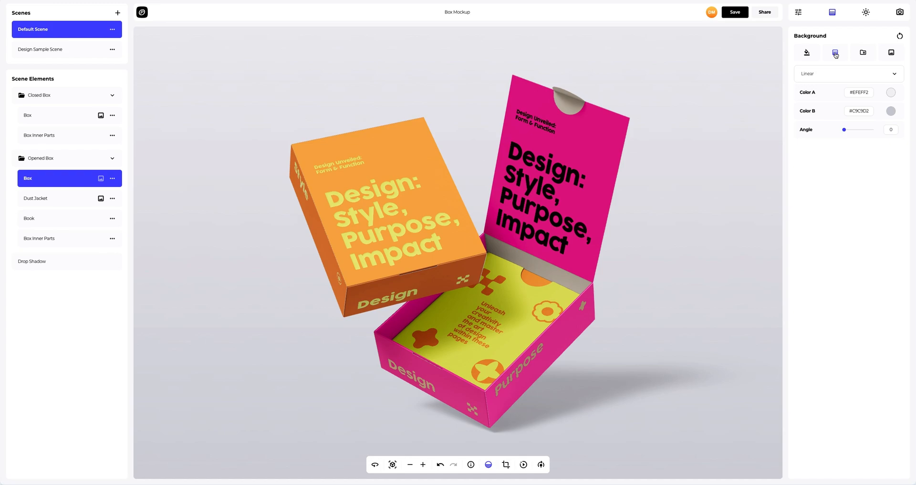
left_click(890, 94)
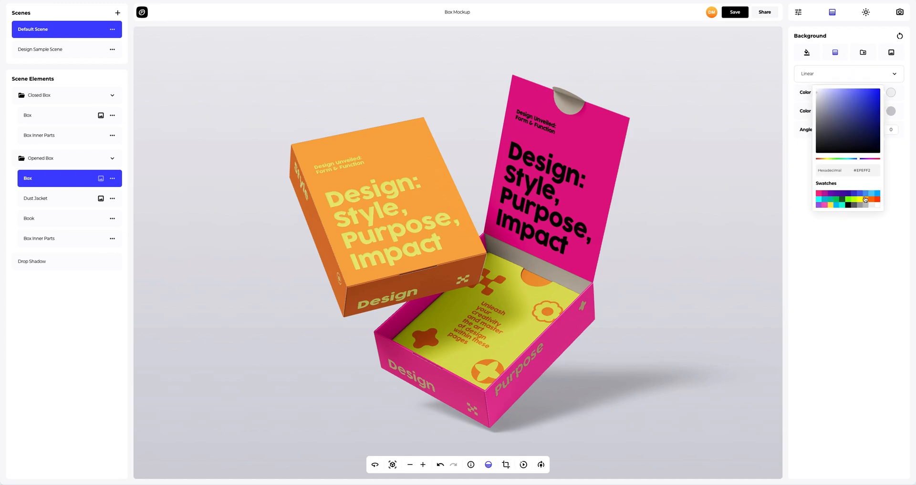
left_click(865, 199)
left_click(891, 111)
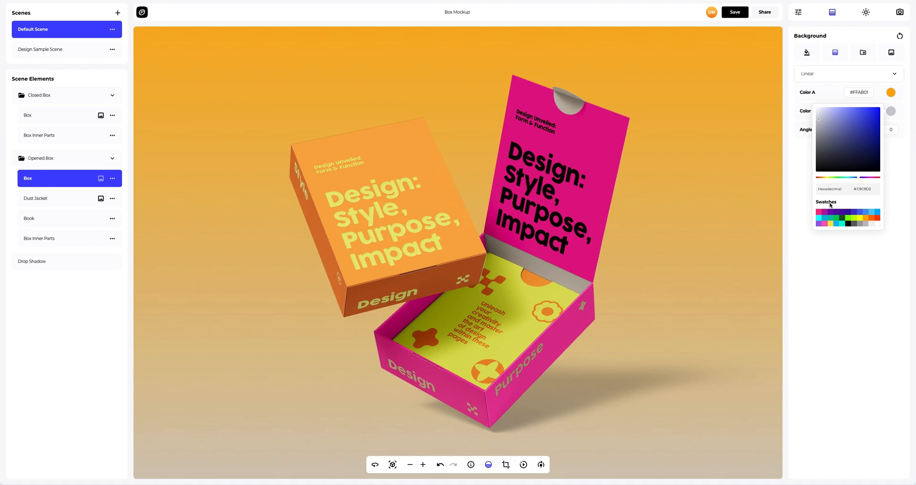
left_click(830, 214)
left_click(803, 197)
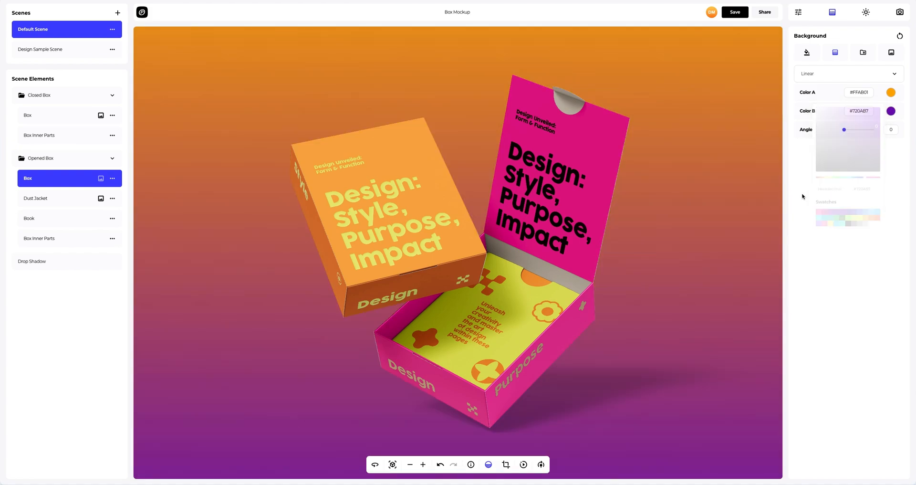
left_click(817, 79)
left_click(814, 95)
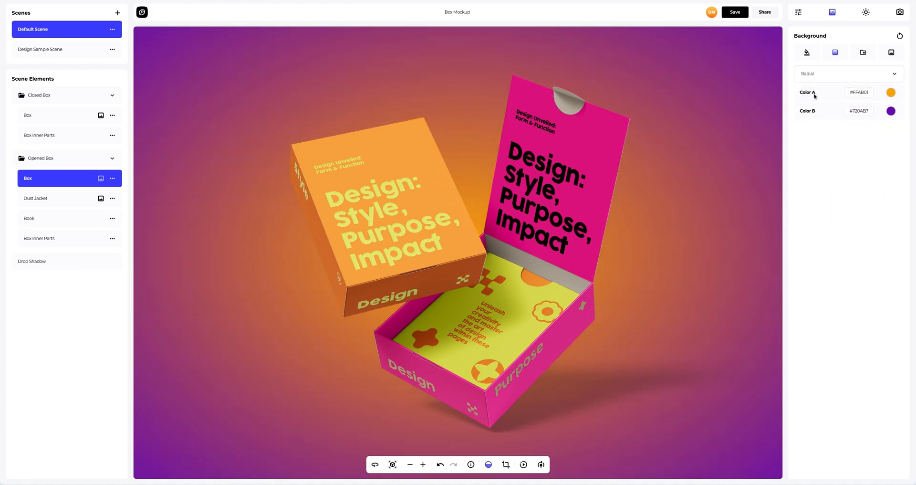
- Try preset background images, including the soft lavender one and the purple-red-orange gradient
left_click(862, 52)
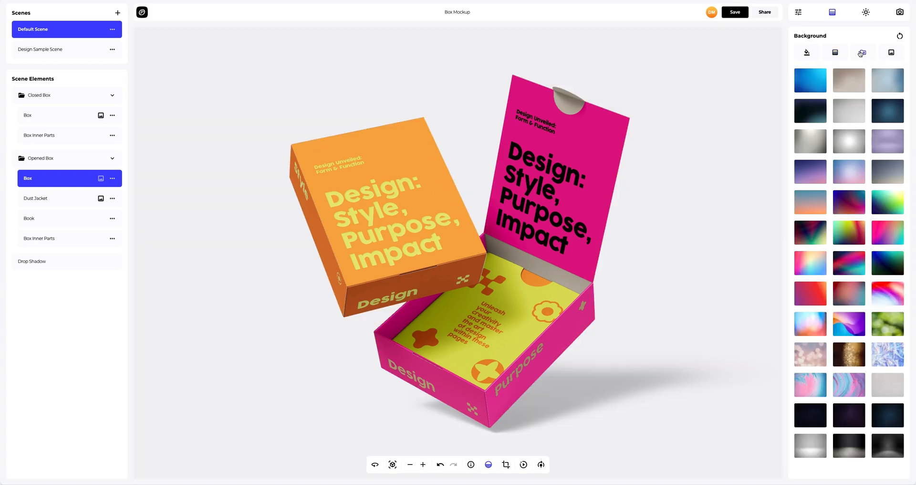
left_click(857, 87)
left_click(882, 139)
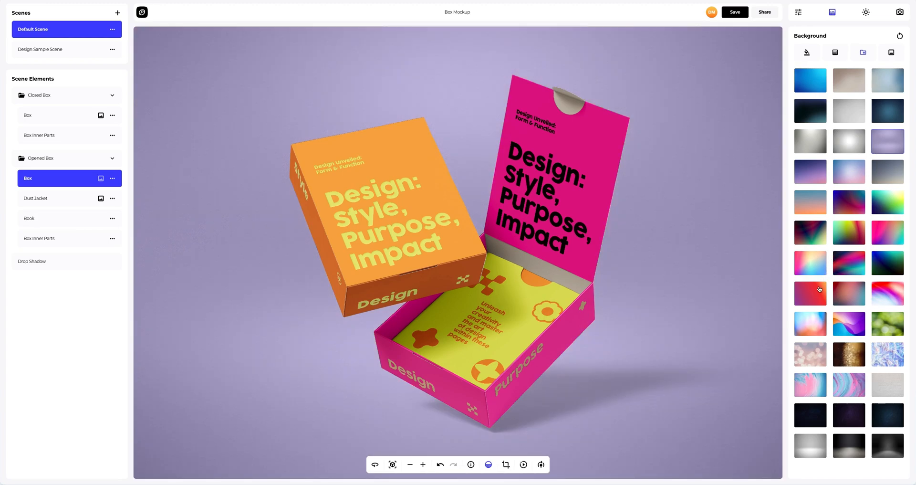
left_click(819, 291)
left_click(844, 297)
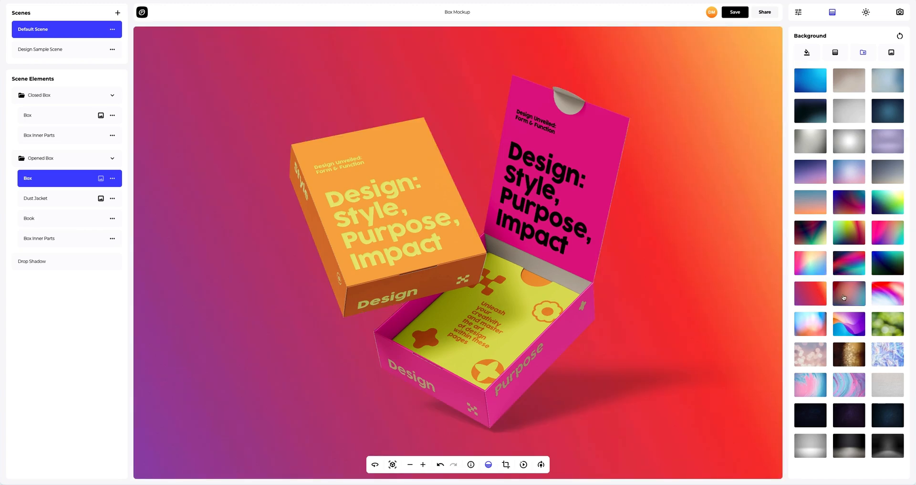
- Upload Background.png as the custom scene background image and turn off Frame Crop
left_click(892, 52)
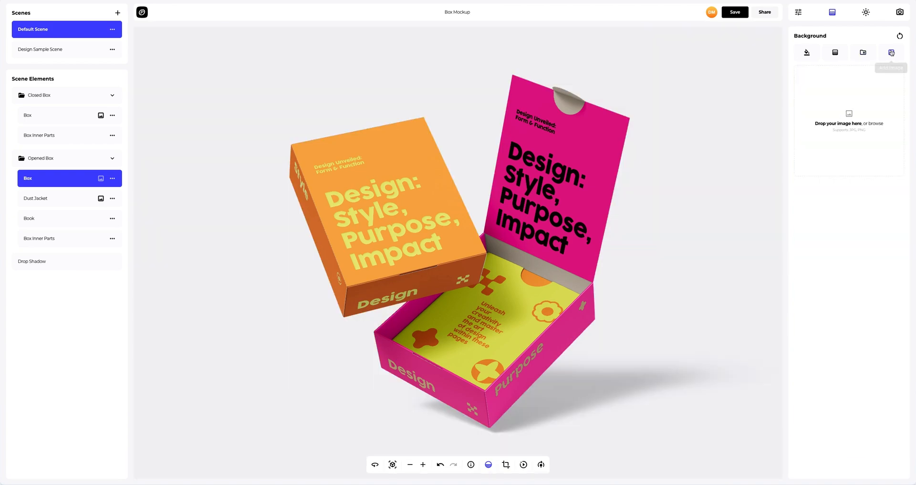
left_click(851, 116)
left_click(381, 76)
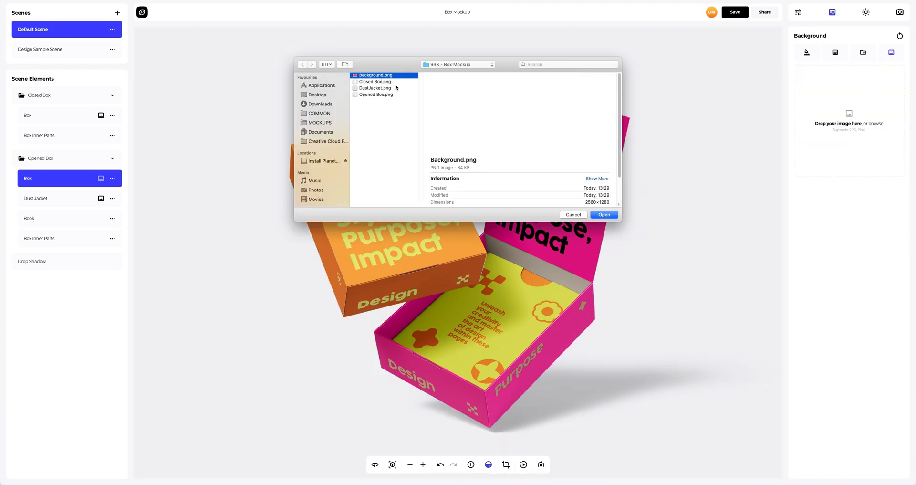
left_click(604, 215)
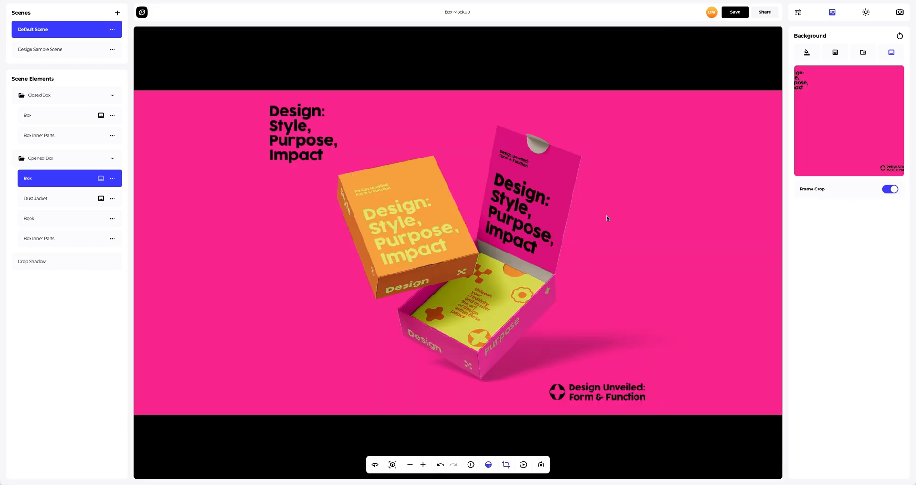
left_click(891, 190)
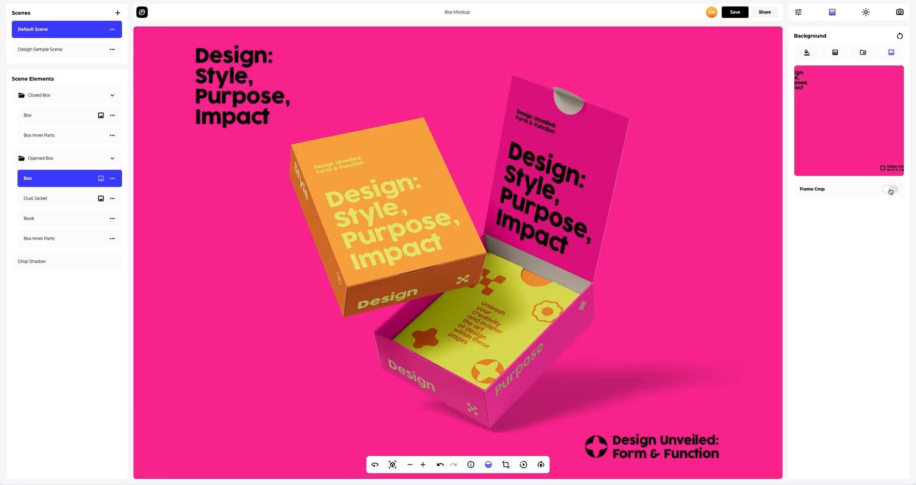
- Try the scene's adjustment slider, and play and stop the mockup's animation preview
left_click(541, 464)
left_click_drag(544, 444, 556, 444)
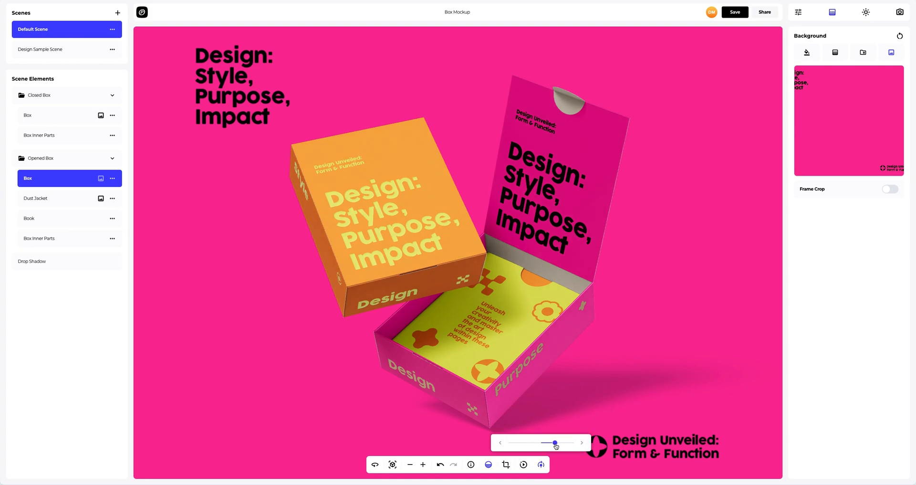
left_click(541, 464)
left_click(542, 465)
left_click(524, 466)
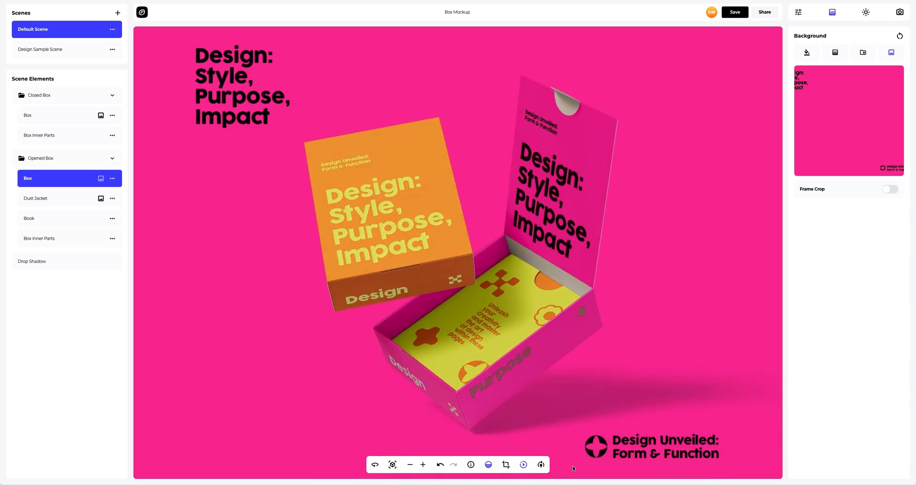
left_click(524, 464)
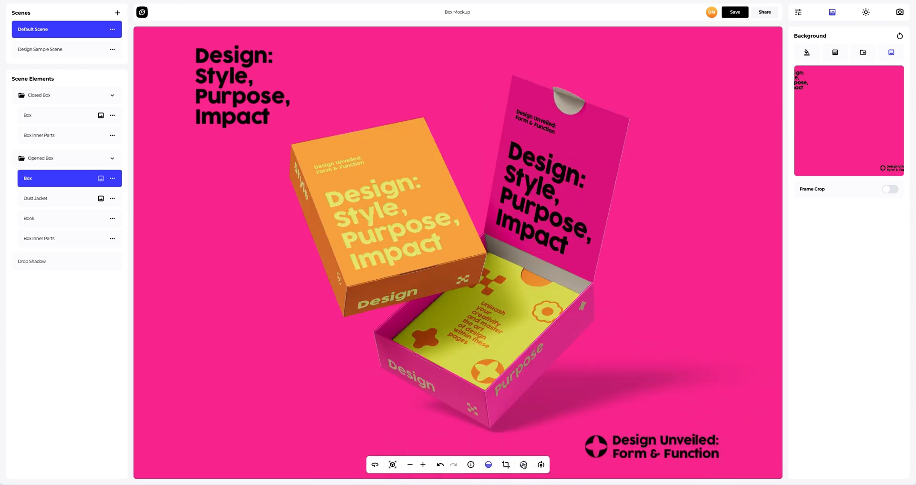
- Save the project and enable public access in its sharing settings
left_click(735, 12)
left_click(760, 14)
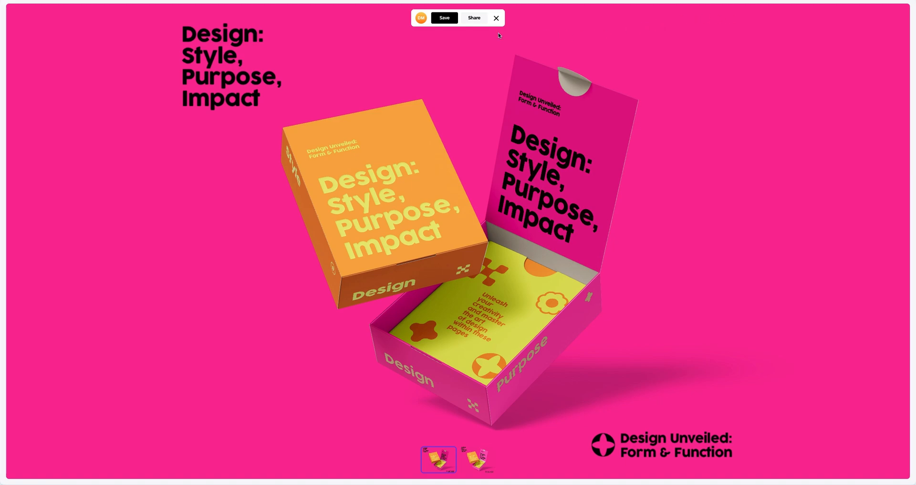
left_click(471, 18)
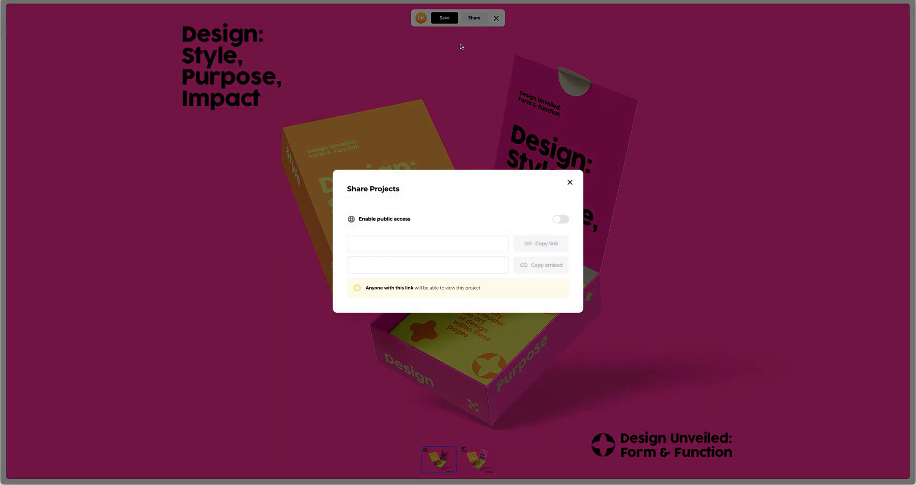
left_click(556, 220)
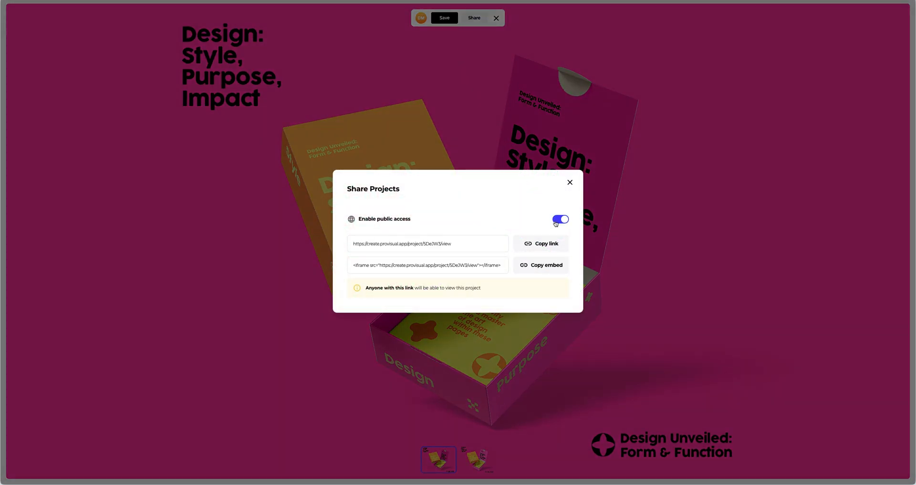